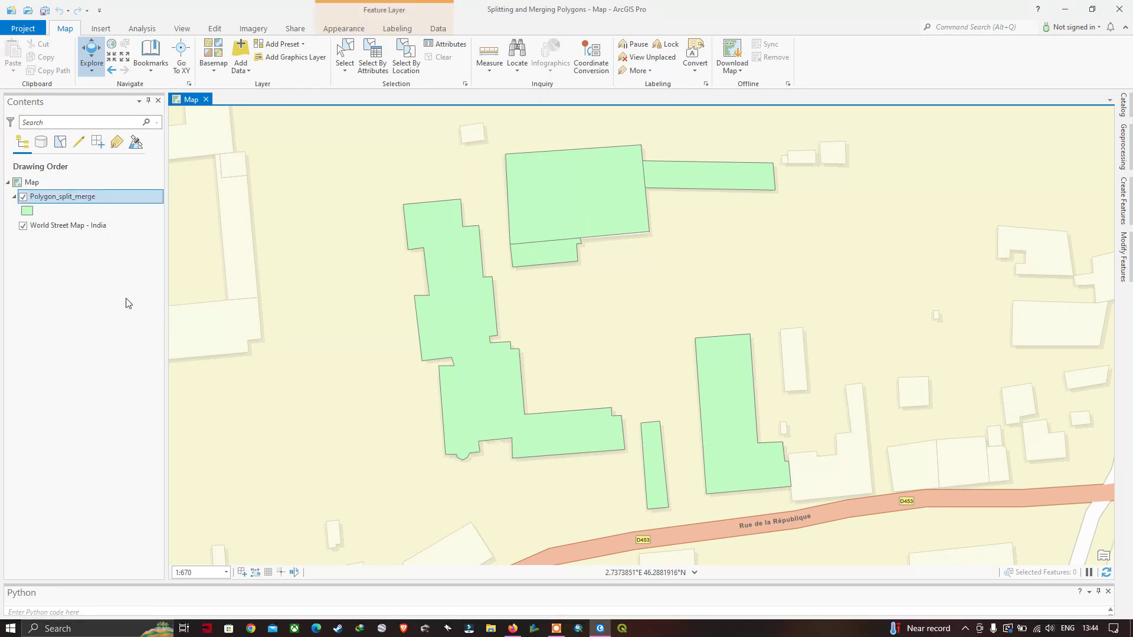
Open the attribute table of the Polygon_split_merge layer and select the Building 1 record.
right_click(85, 198)
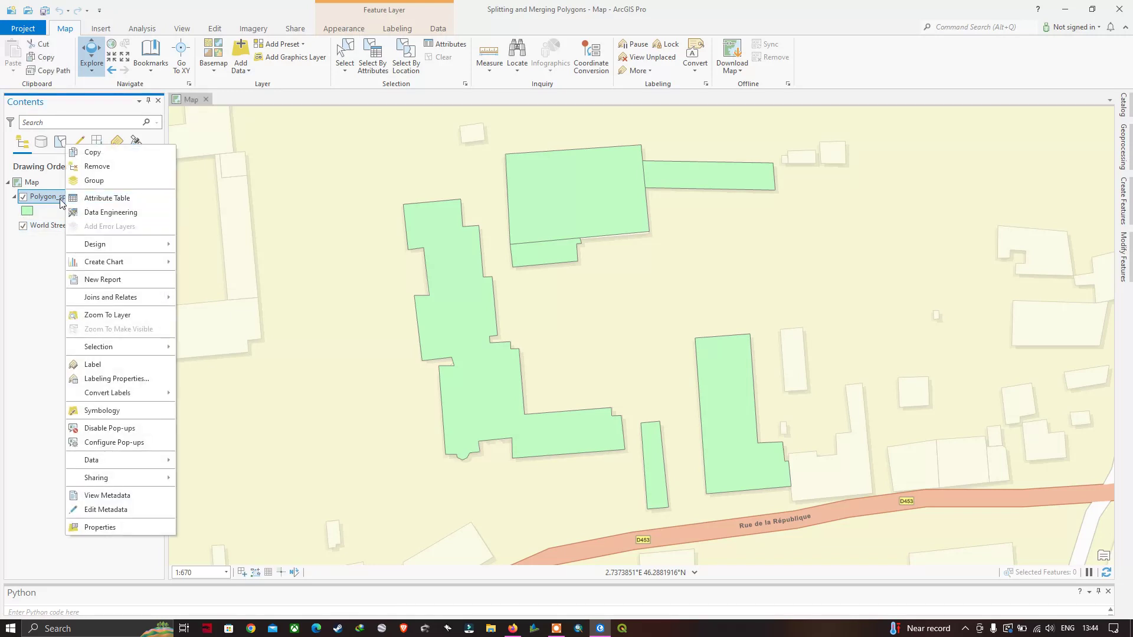
left_click(93, 200)
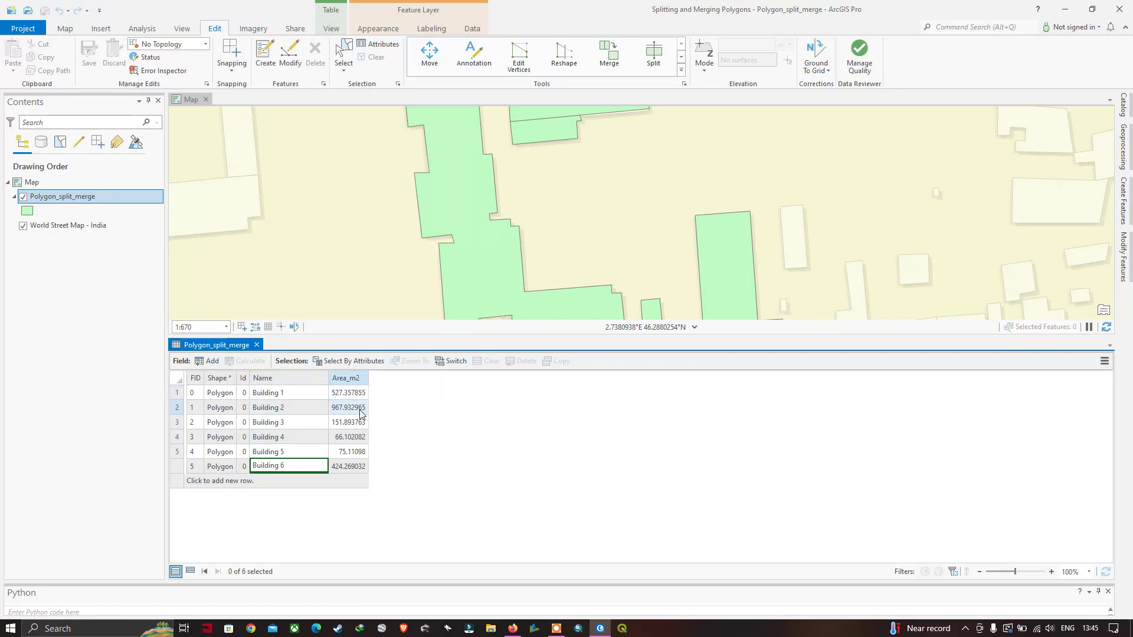
left_click(176, 392)
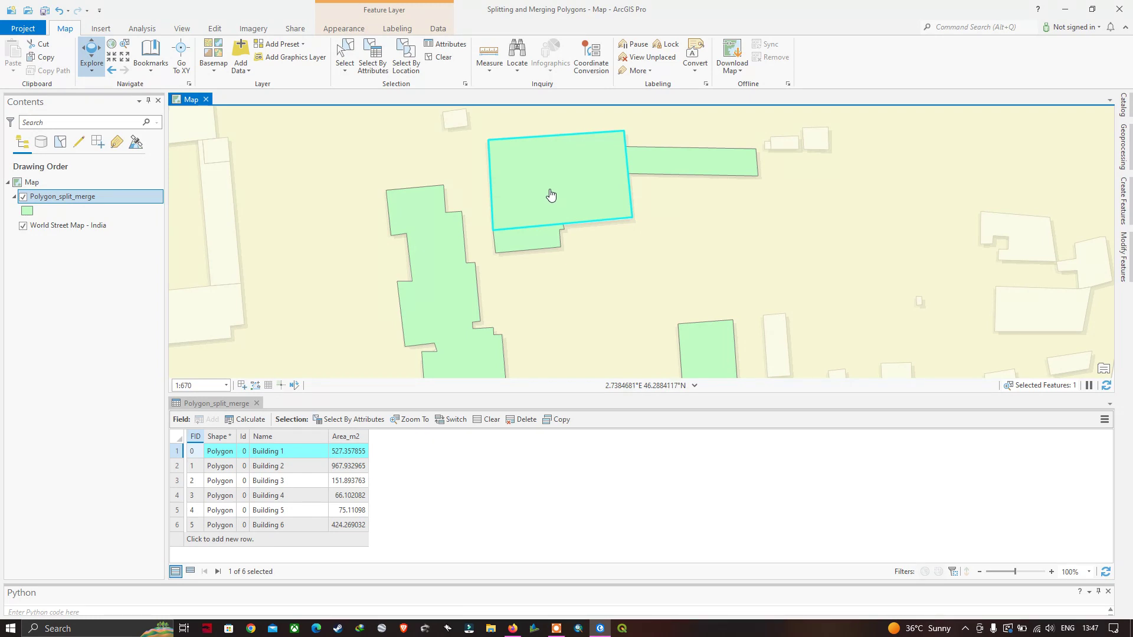
Select the large Building 1 polygon on the map with the Select tool for editing.
left_click(66, 201)
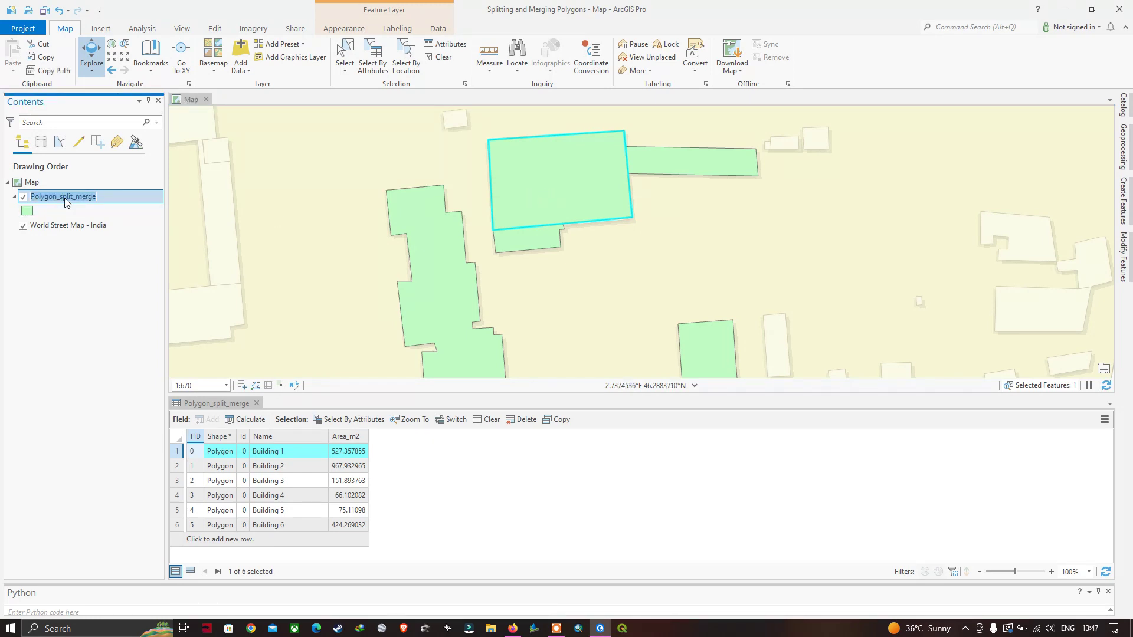
left_click(106, 202)
left_click(215, 28)
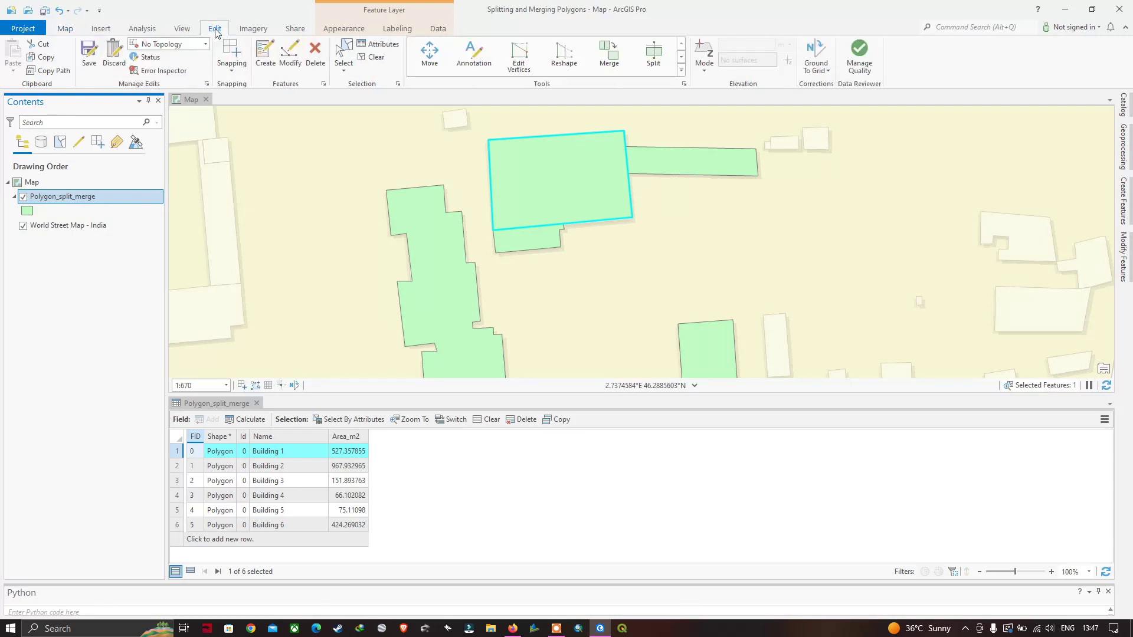
left_click(344, 50)
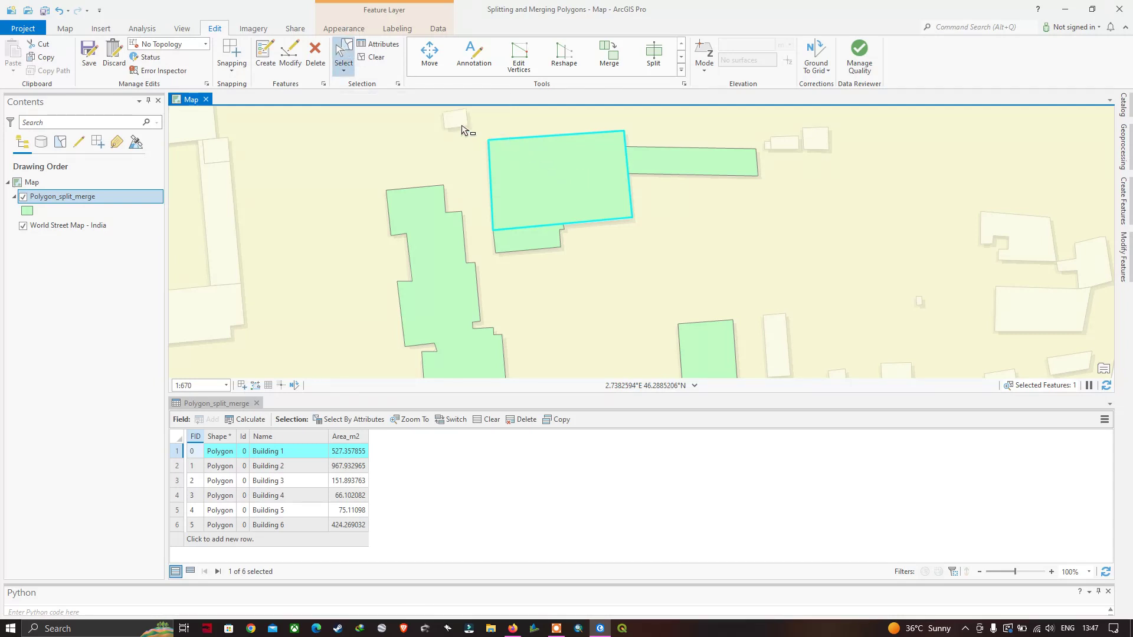
left_click_drag(455, 122, 586, 203)
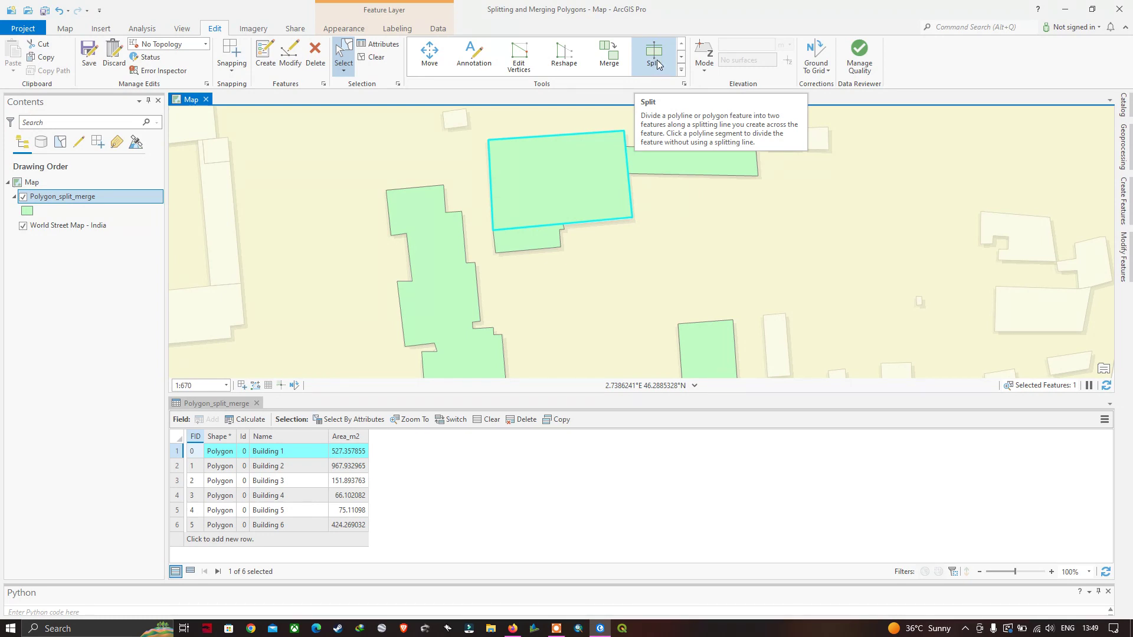
With snapping on, split Building 1 in two along a straight line from its north edge to its south edge, slightly east of centre.
left_click(656, 61)
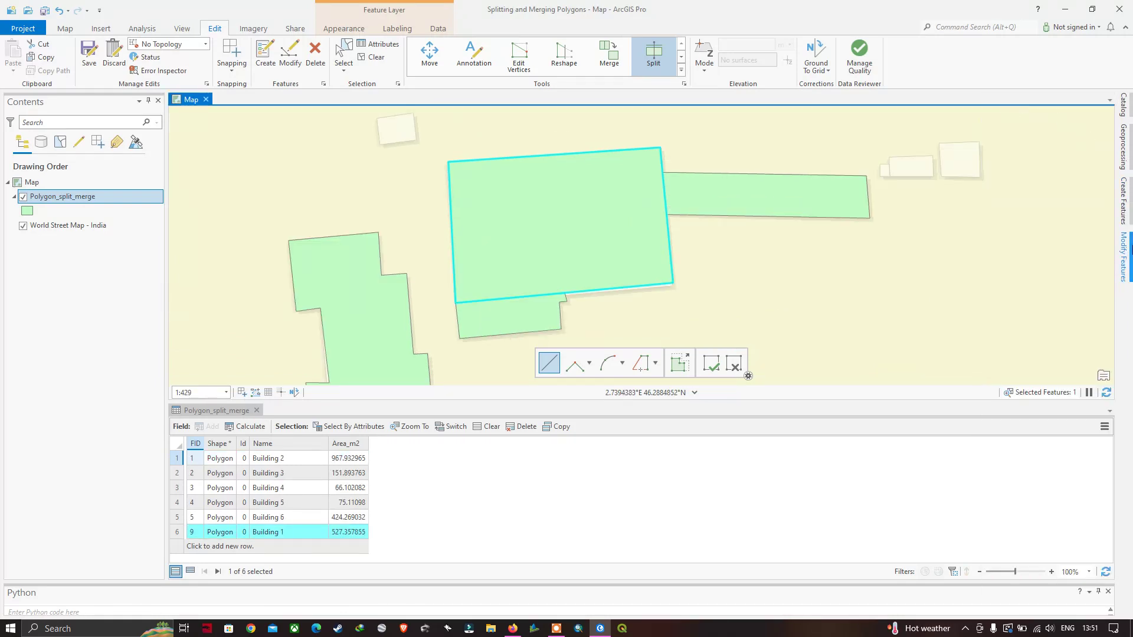
left_click(1125, 251)
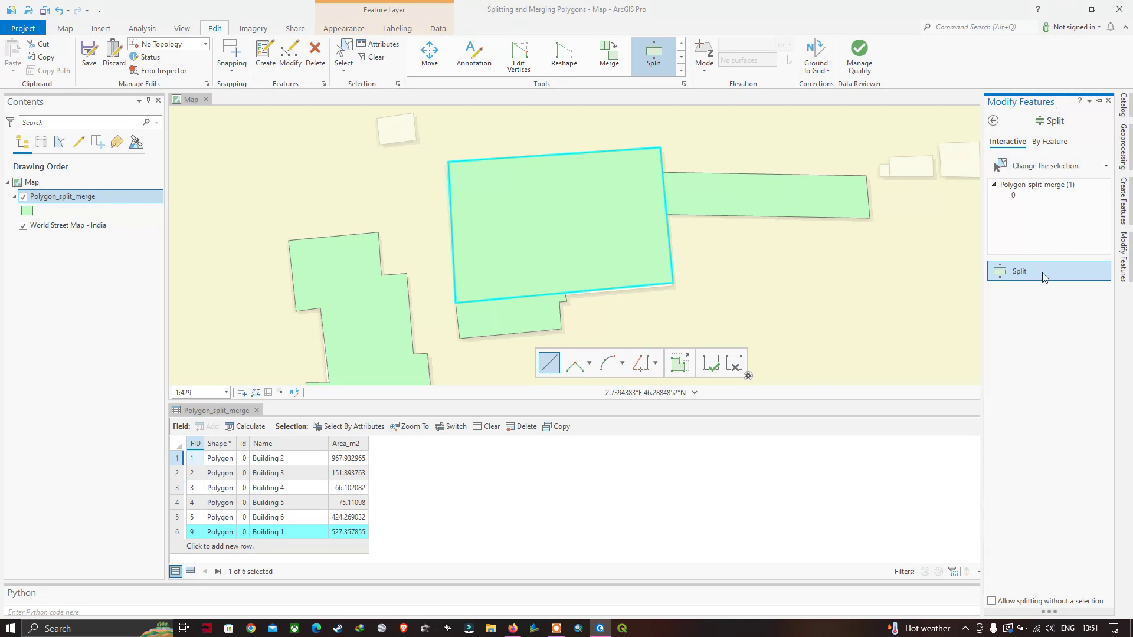
left_click(953, 285)
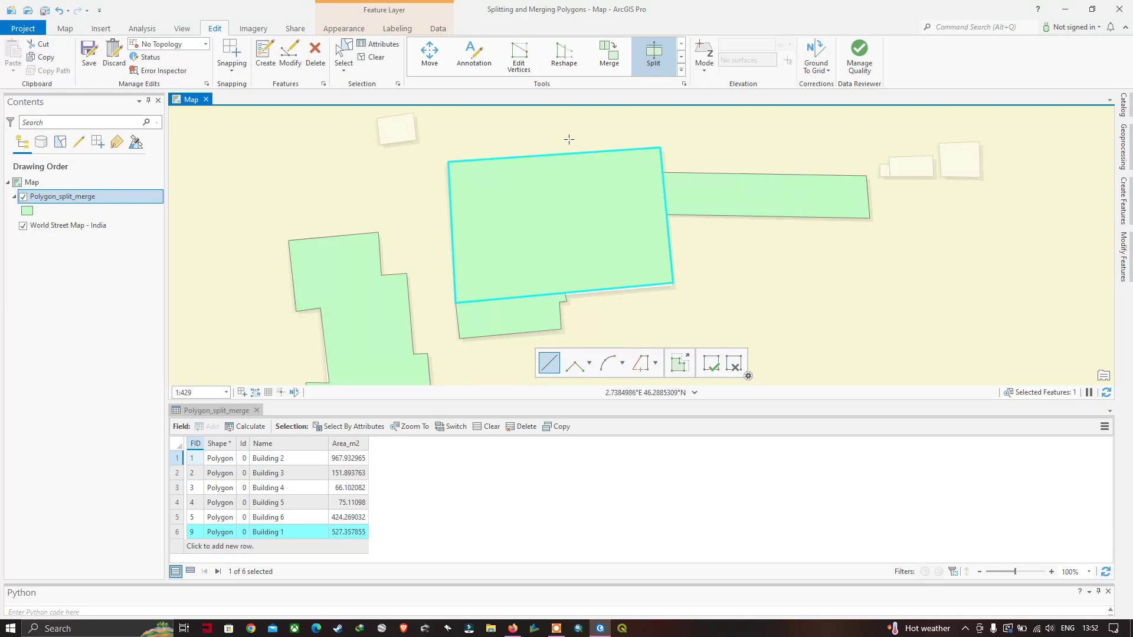
left_click(239, 58)
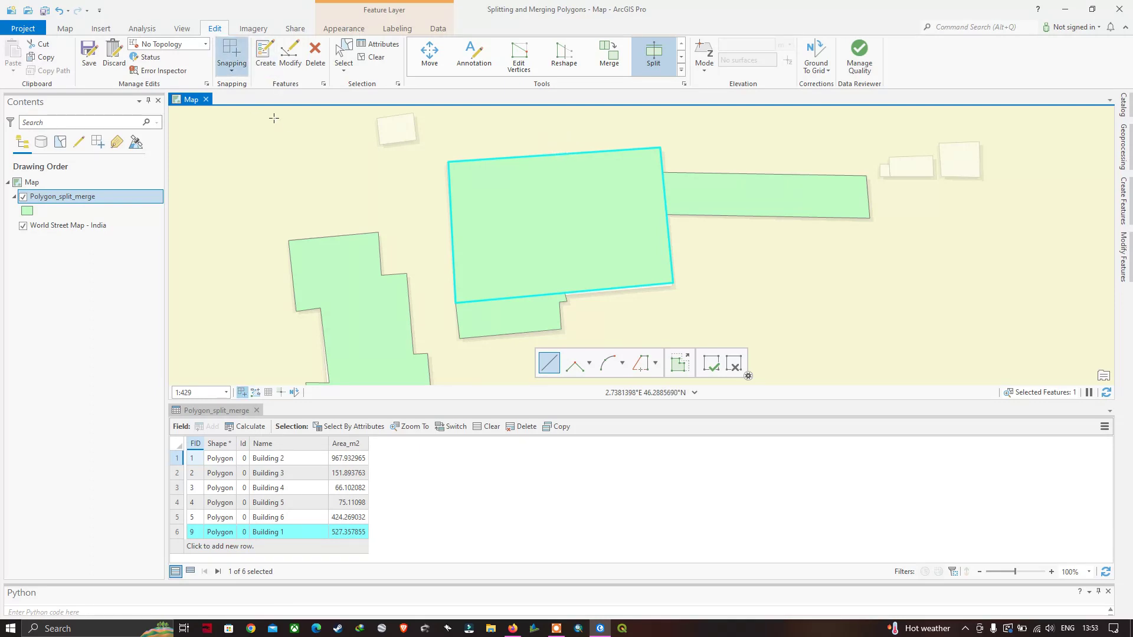
left_click(572, 153)
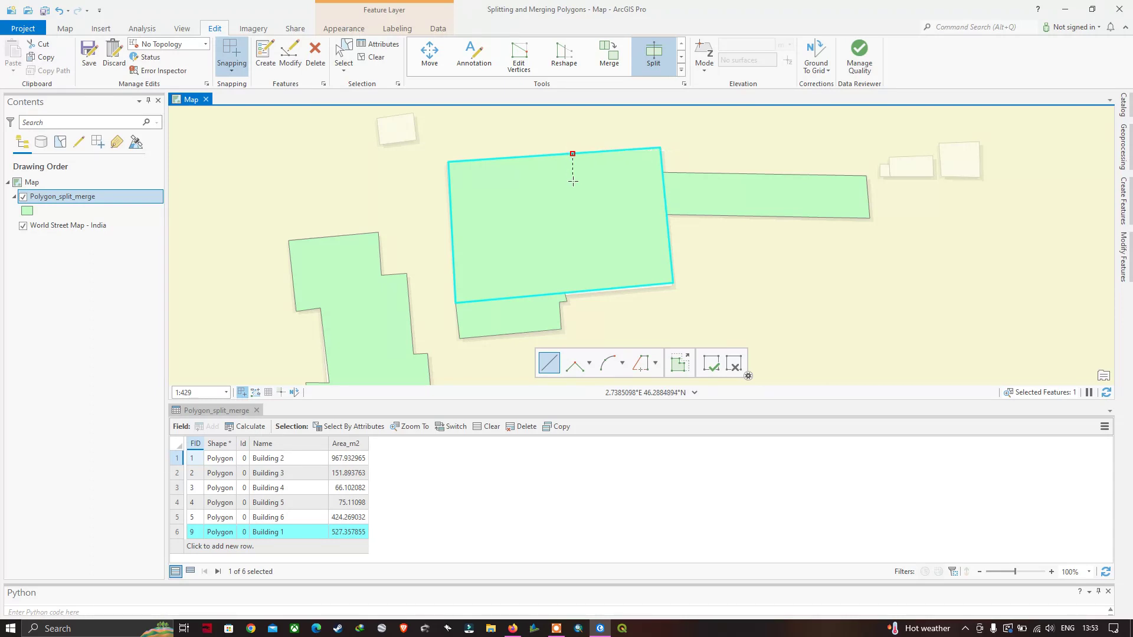
left_click(587, 291)
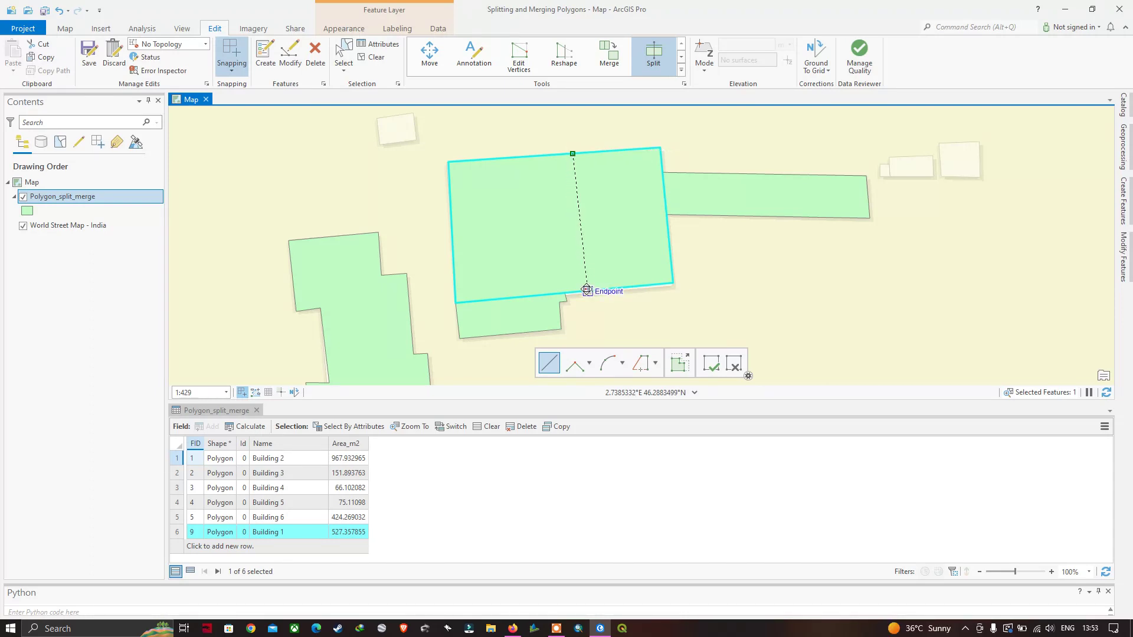
key("F2")
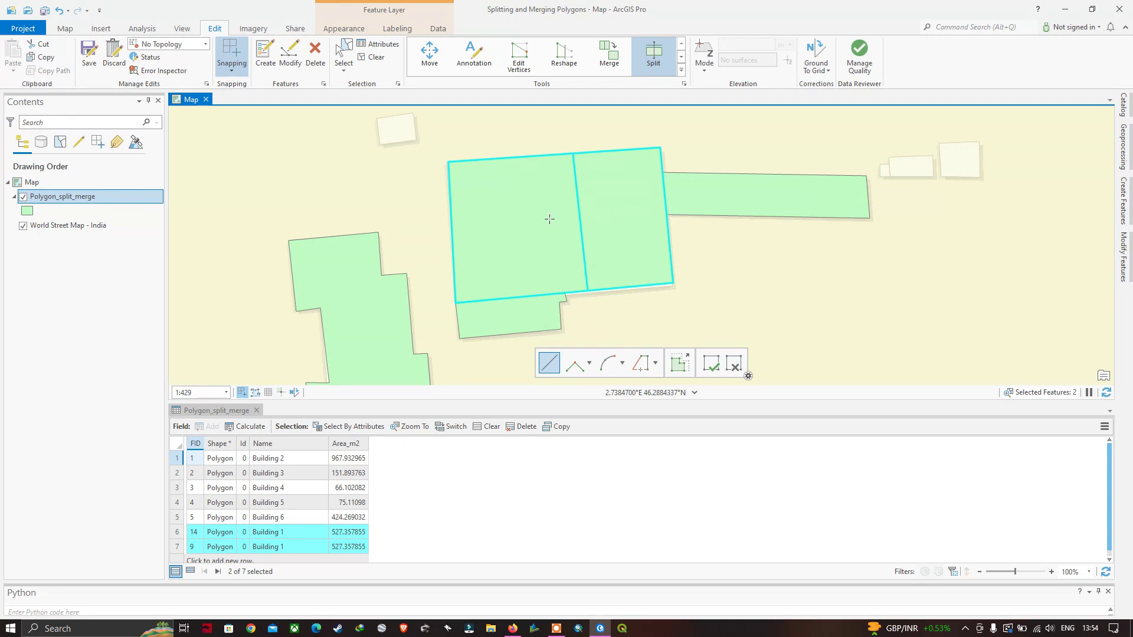
Change the fill colour of the Polygon_split_merge layer to blue.
right_click(31, 213)
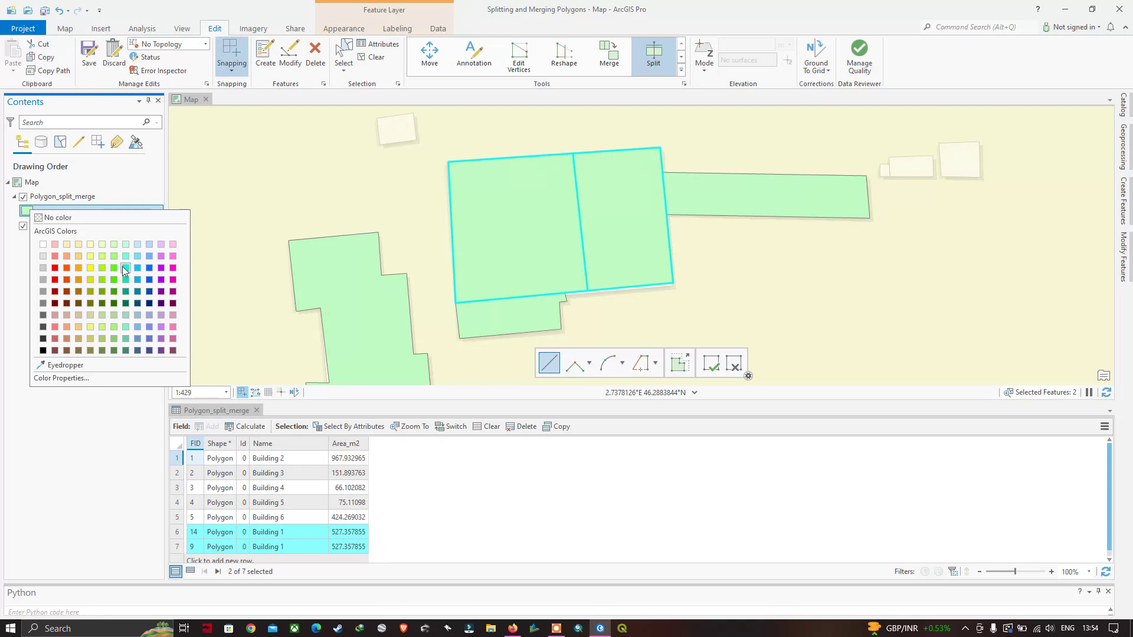
left_click(146, 267)
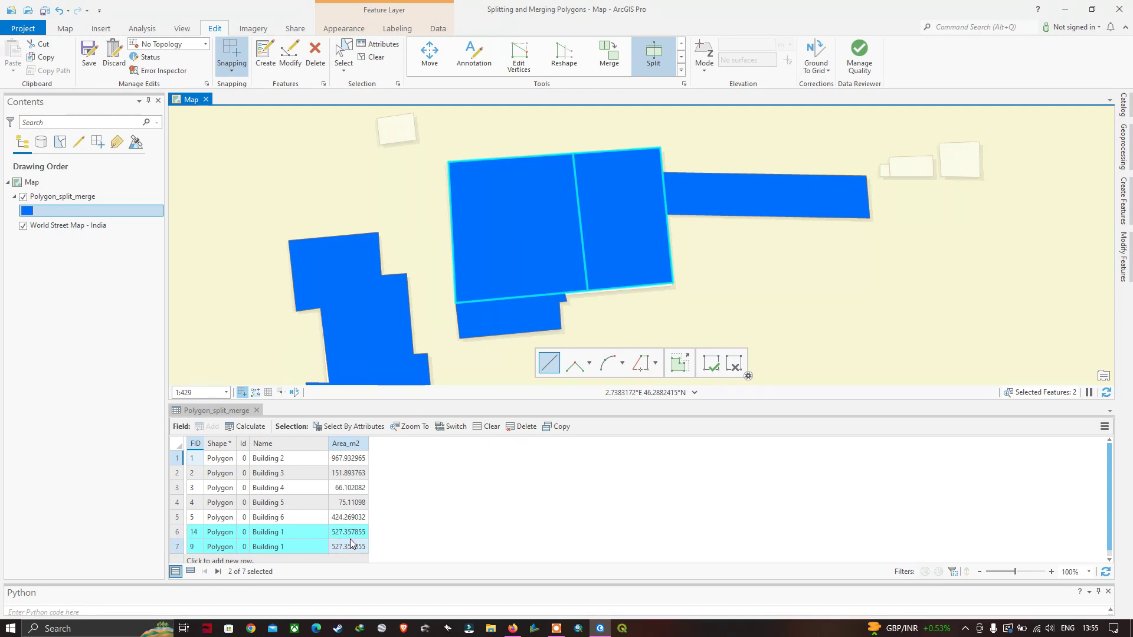
right_click(354, 447)
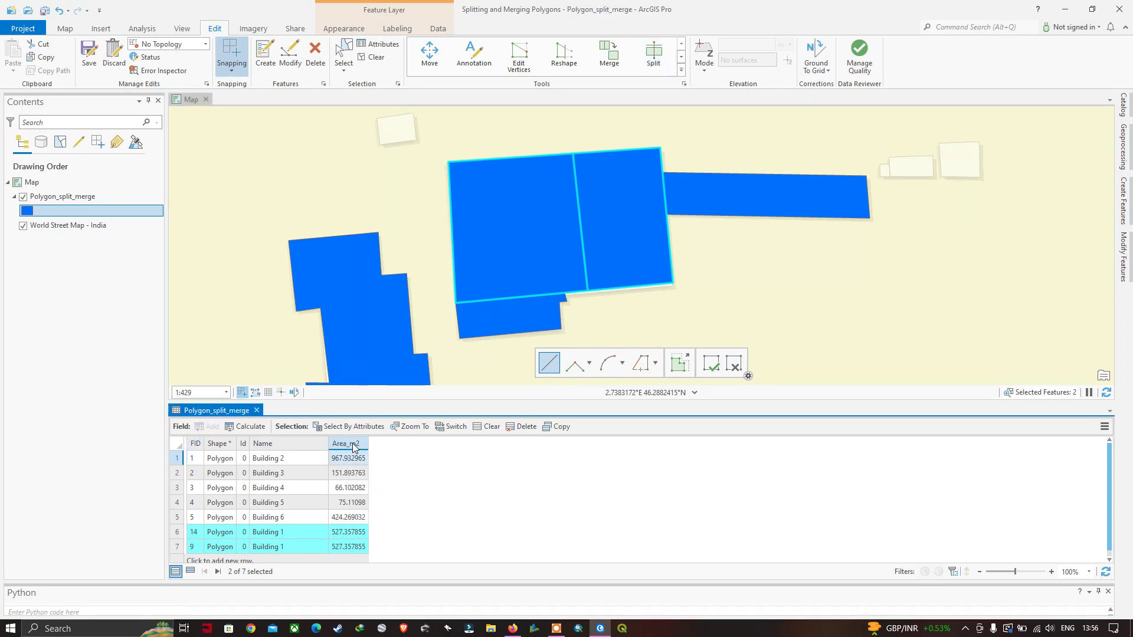
left_click(368, 444)
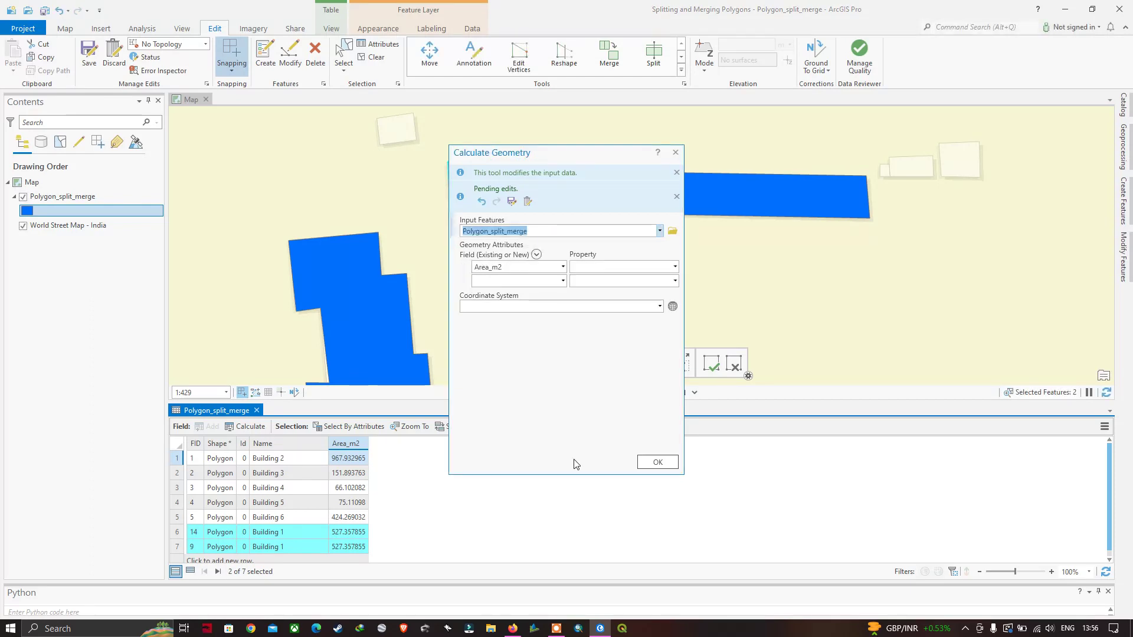
left_click(674, 267)
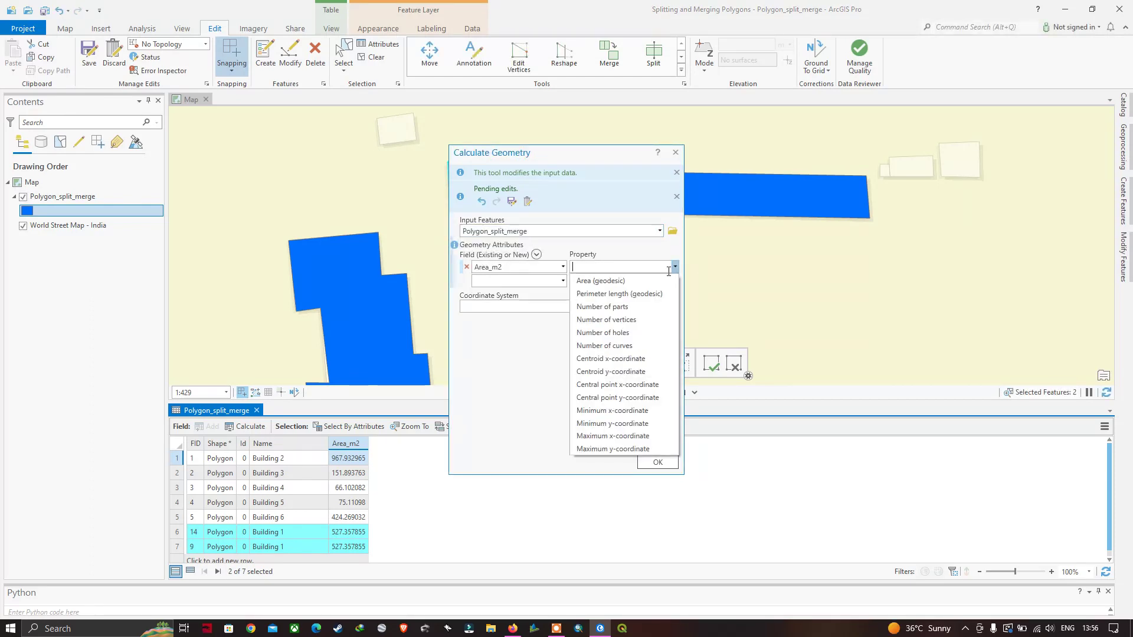
left_click(592, 281)
left_click(675, 282)
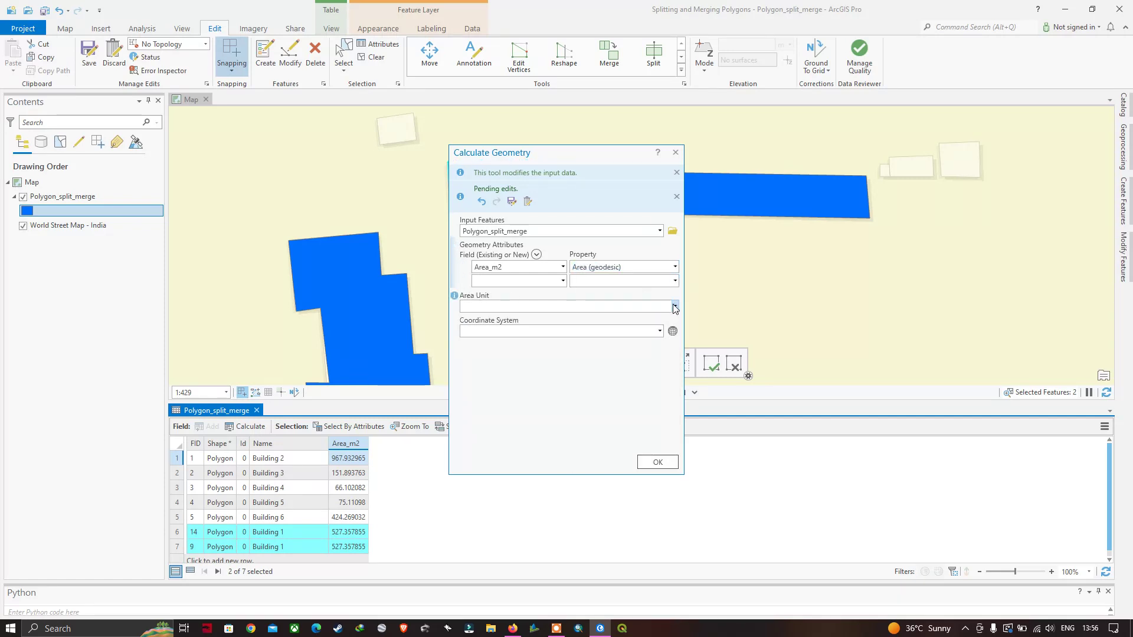
left_click(674, 307)
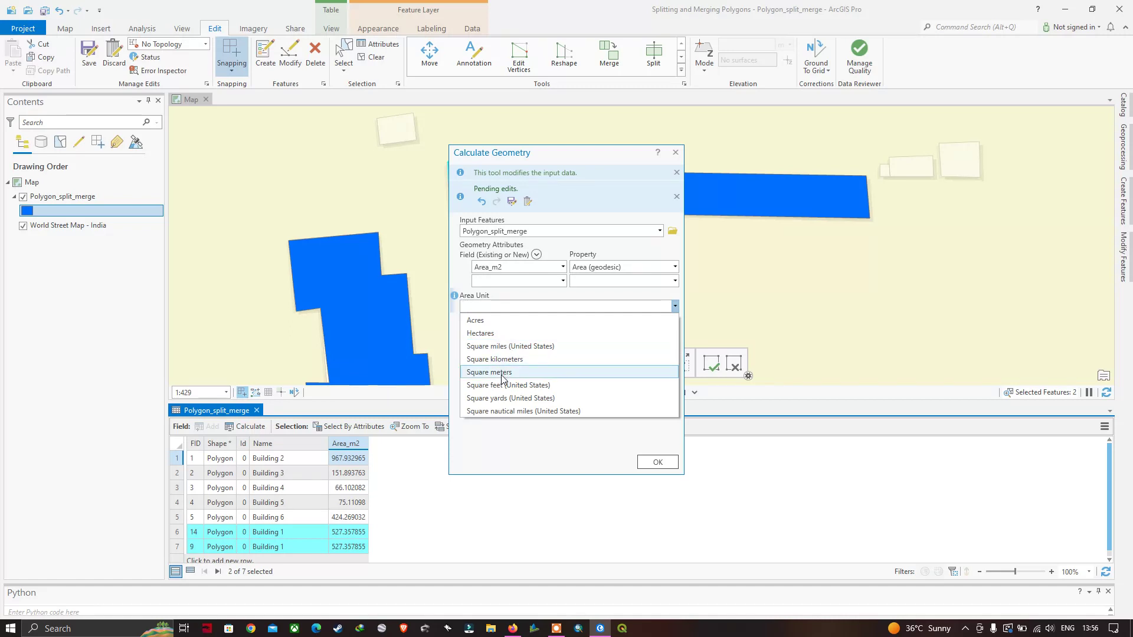
left_click(502, 372)
left_click(660, 330)
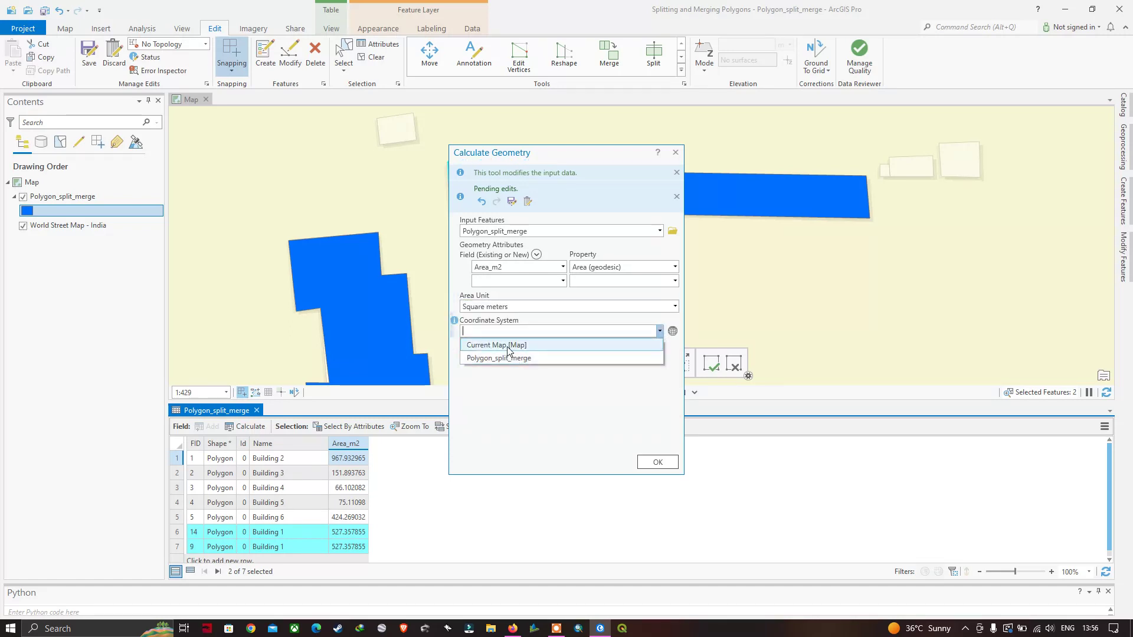
left_click(508, 346)
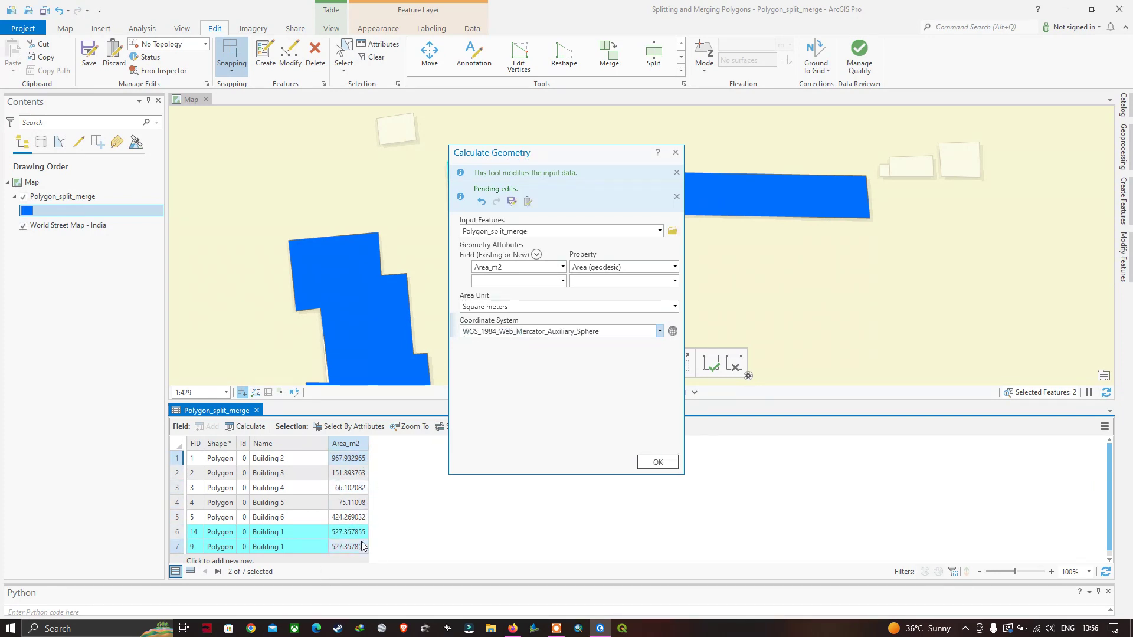
left_click(676, 152)
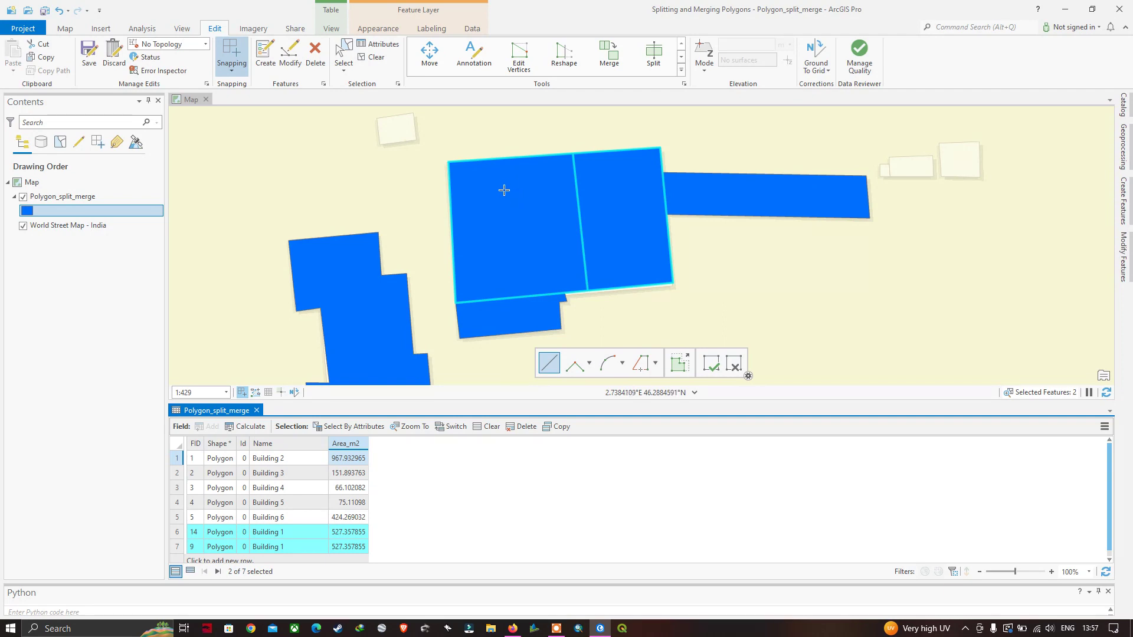
Select only the western part of Building 1 and split off a rectangular piece at its northwest corner with a two-segment line.
left_click(374, 56)
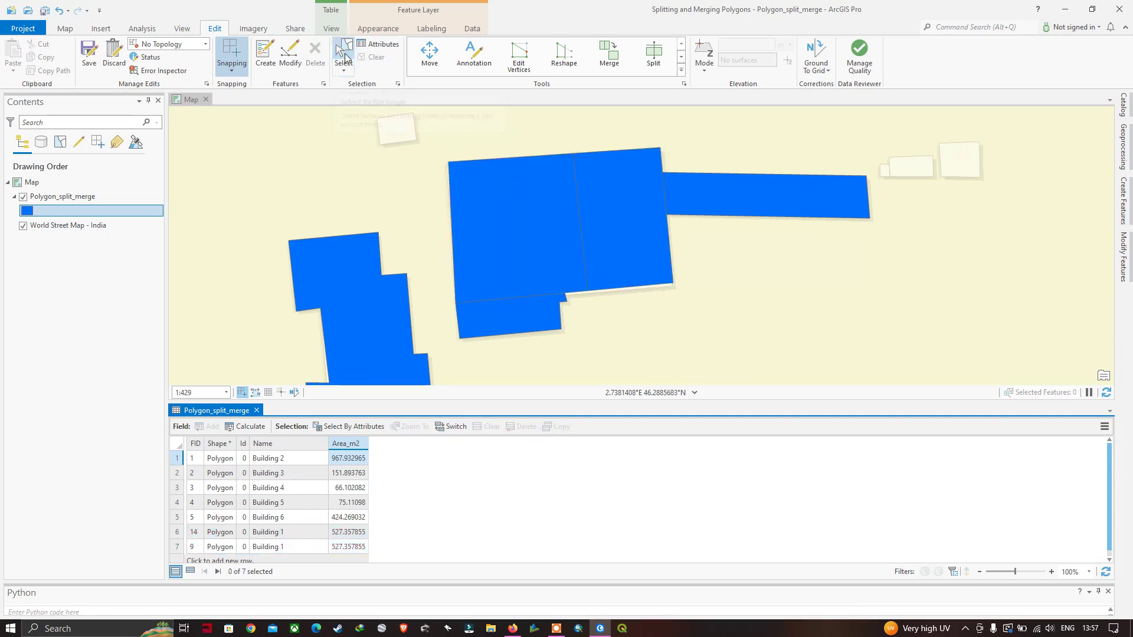
left_click(345, 58)
left_click(512, 221)
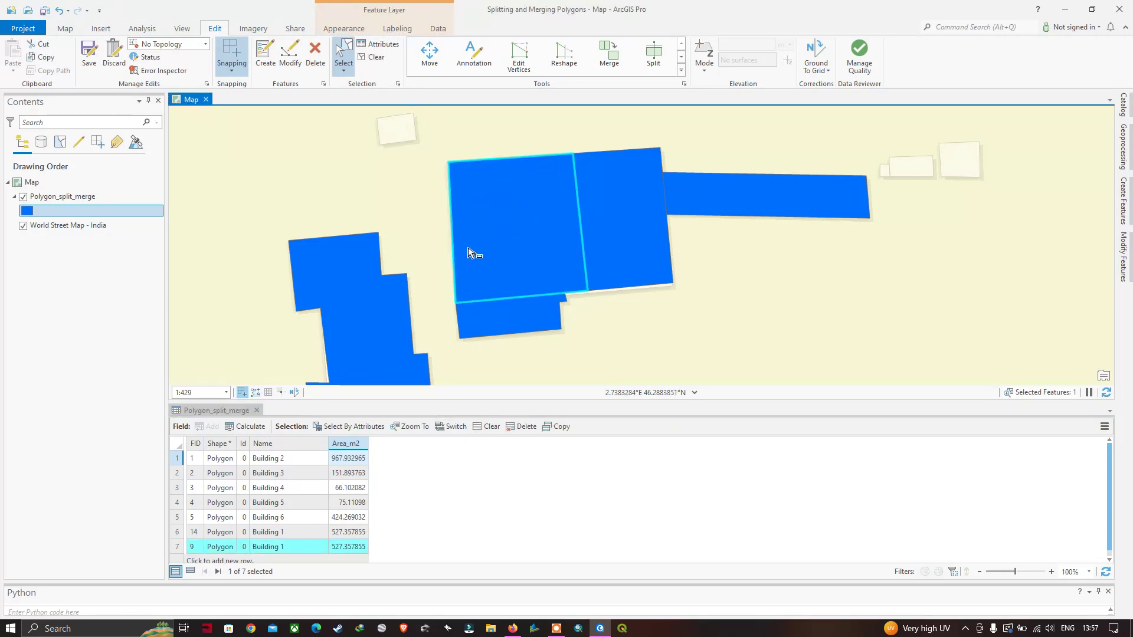
left_click(653, 62)
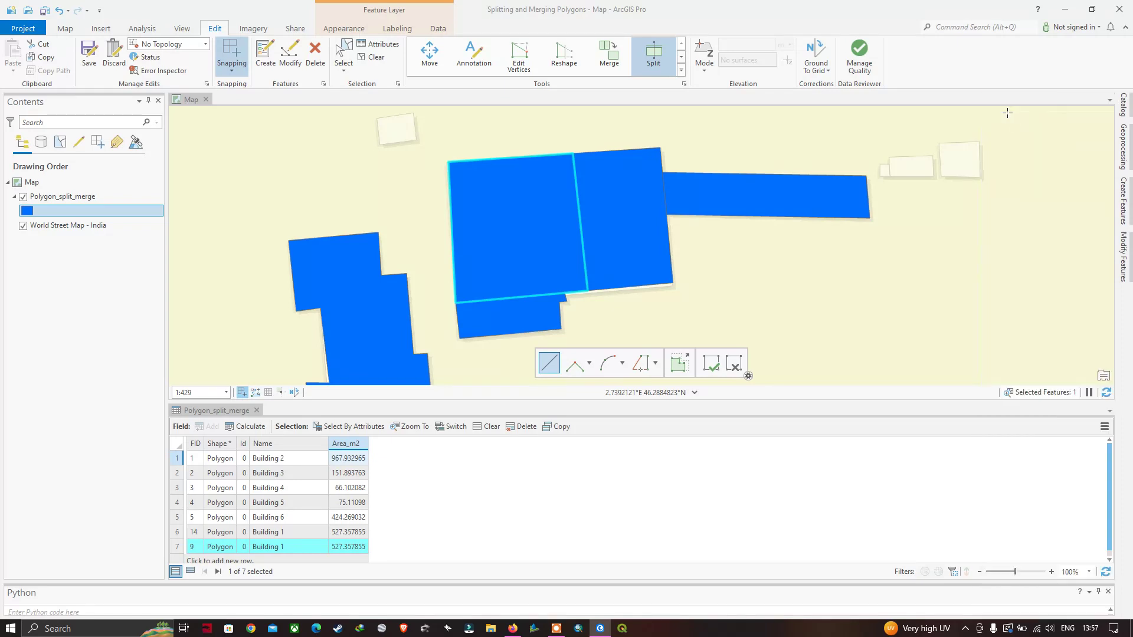
left_click(1128, 258)
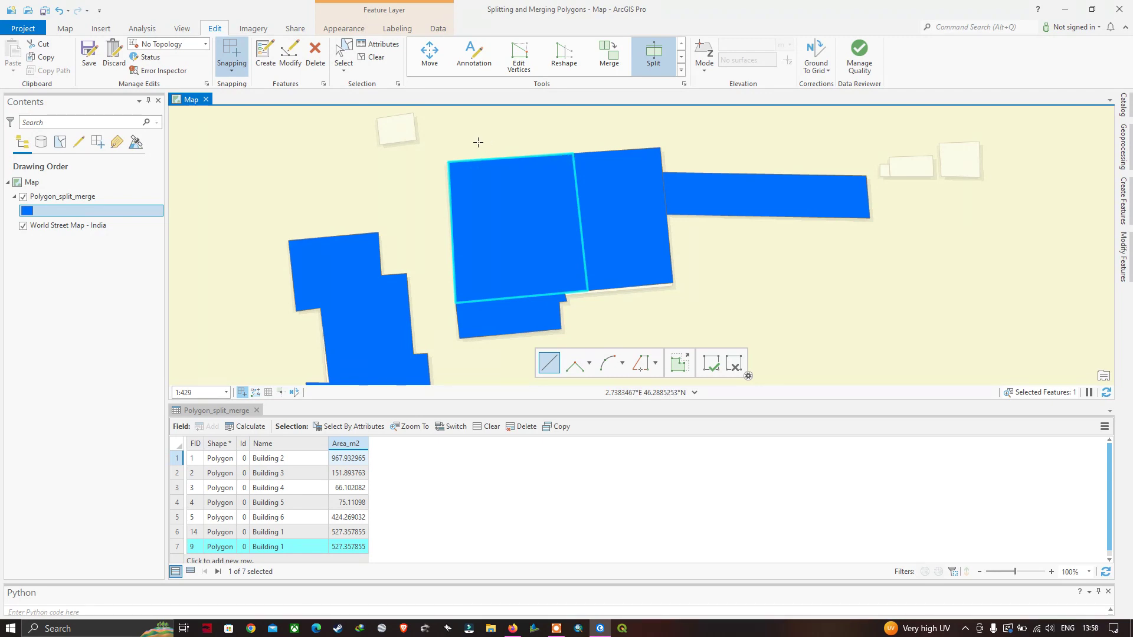
left_click(451, 206)
left_click(517, 202)
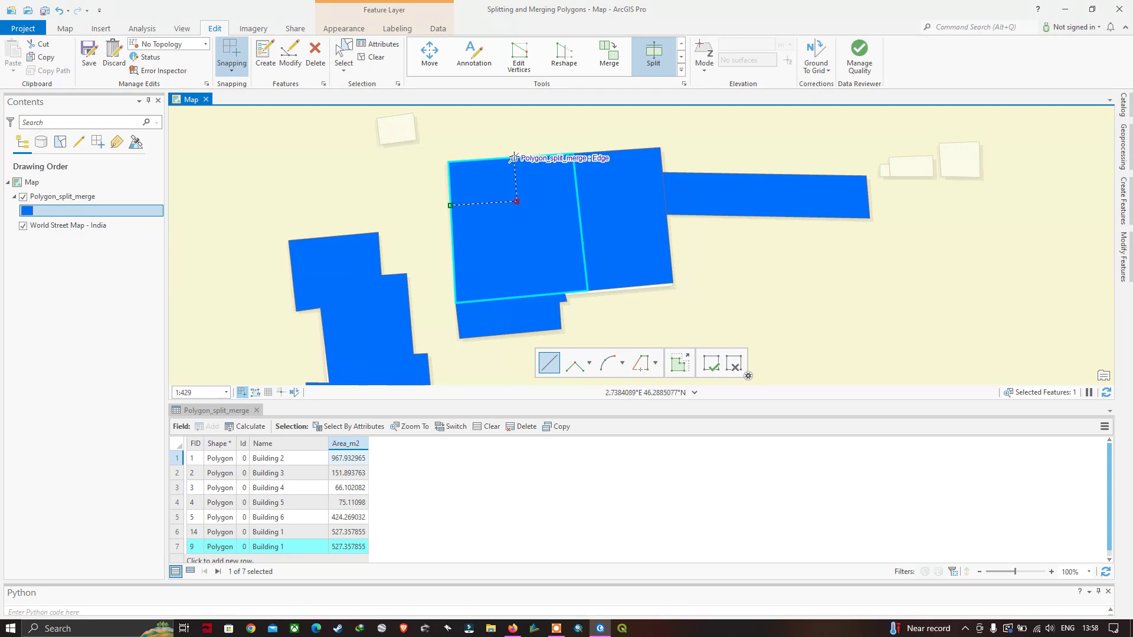
double_click(514, 157)
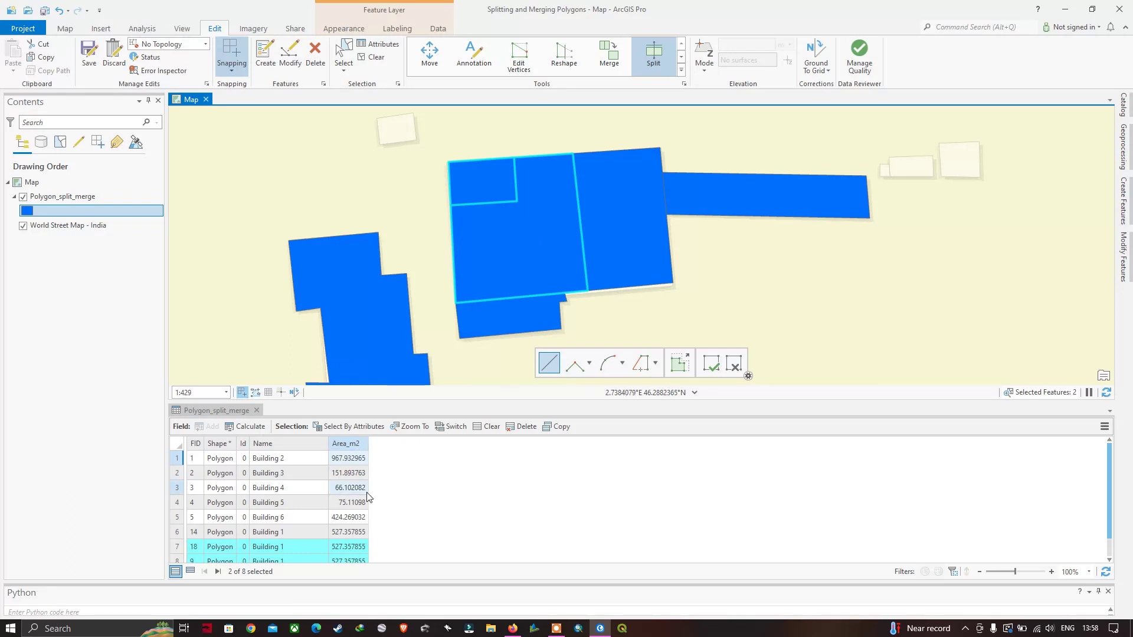
Clear the selection and select only the northwest corner piece of Building 1 to check its attribute record.
scroll(367, 503, "down", 1)
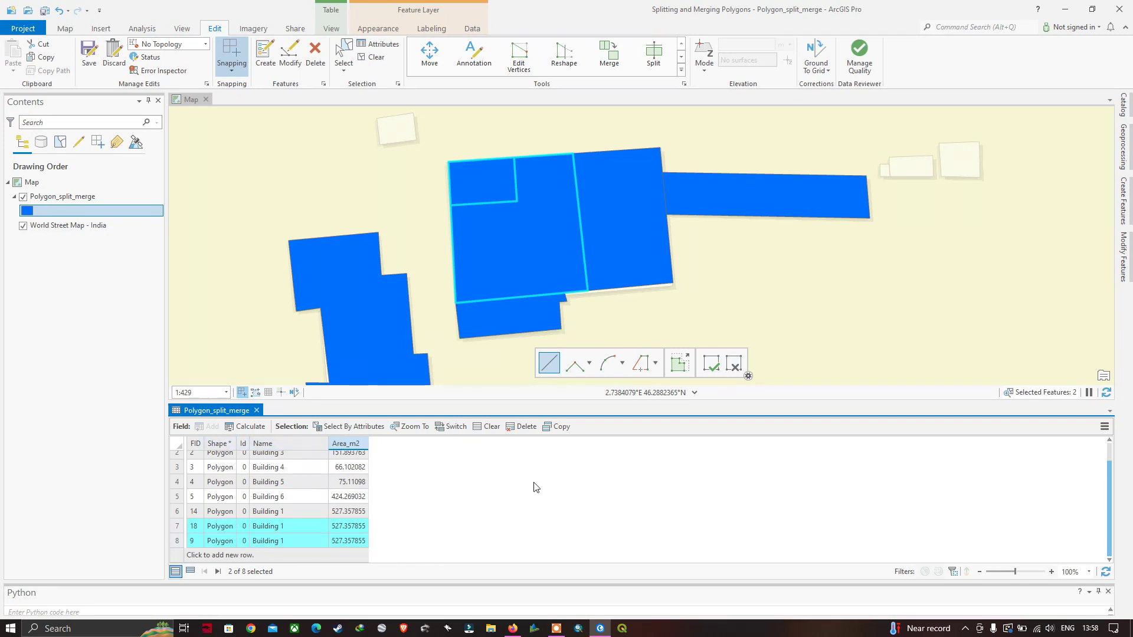
double_click(516, 202)
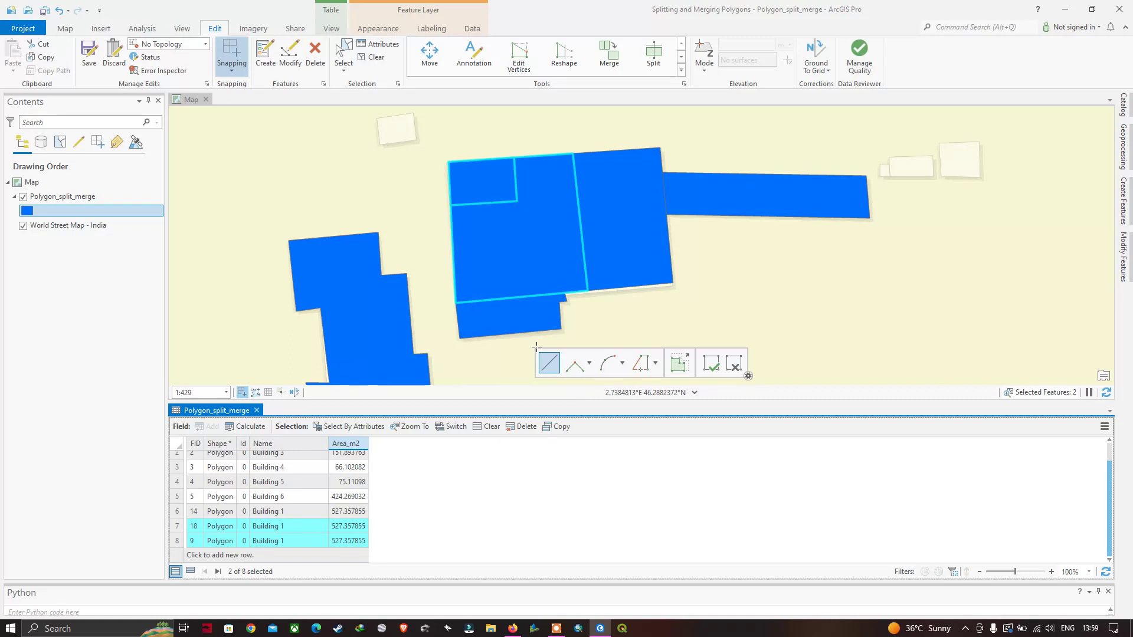
left_click(375, 53)
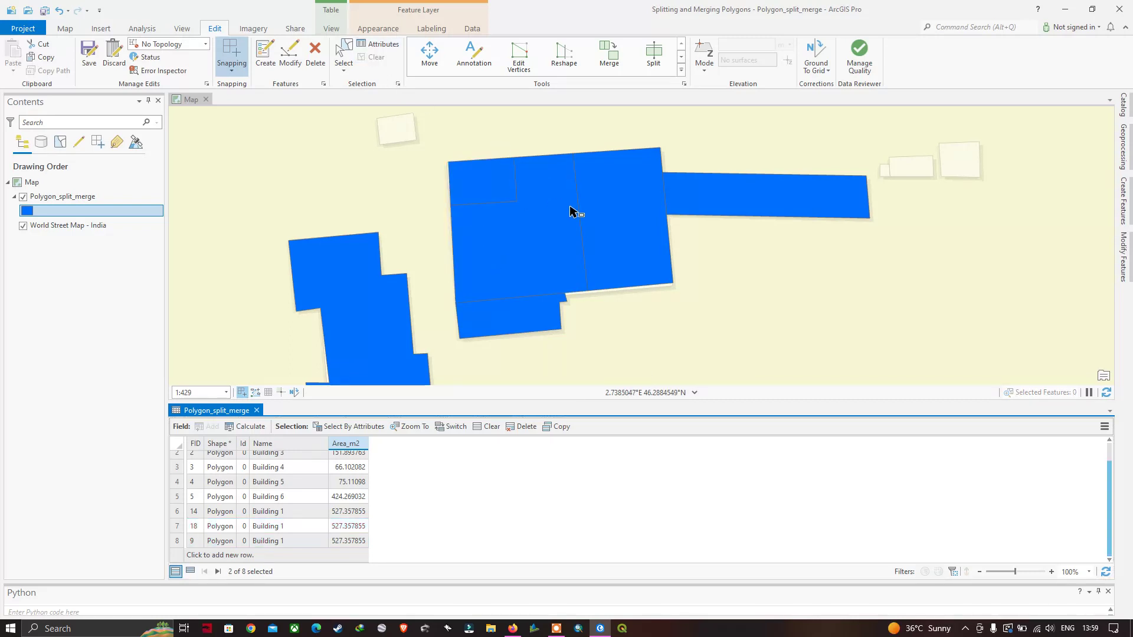
left_click(491, 190)
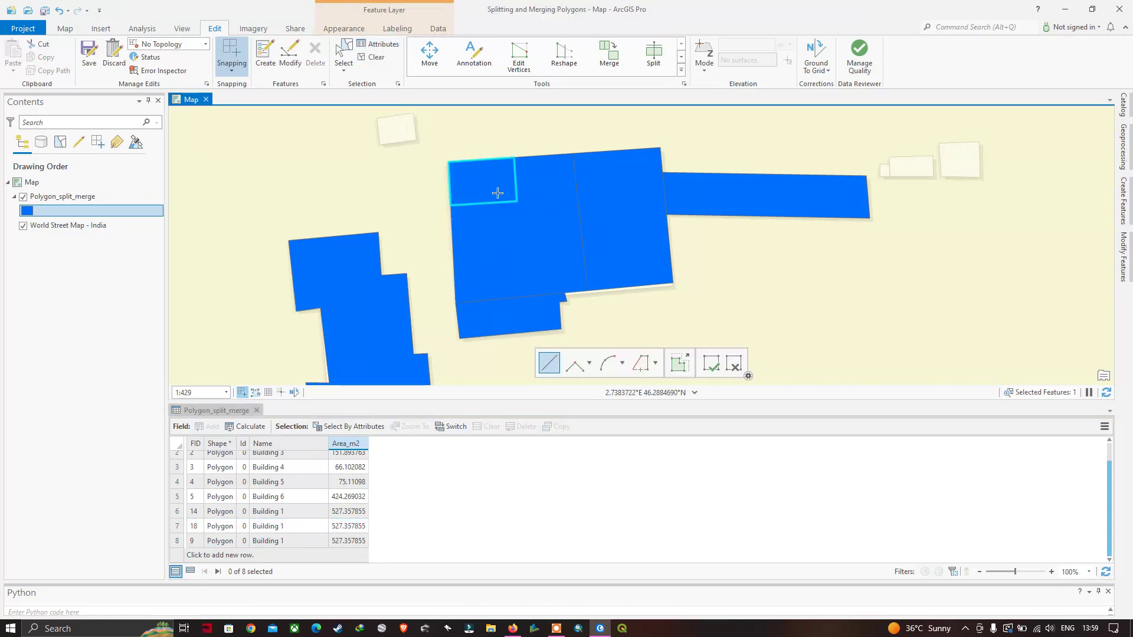
left_click(567, 238)
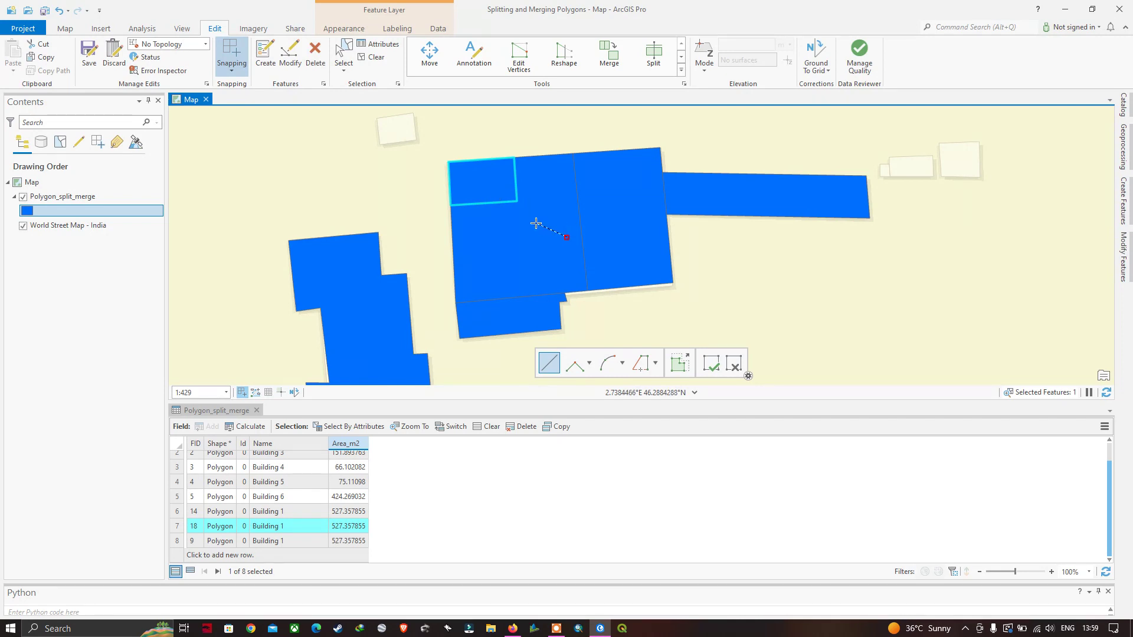
right_click(564, 237)
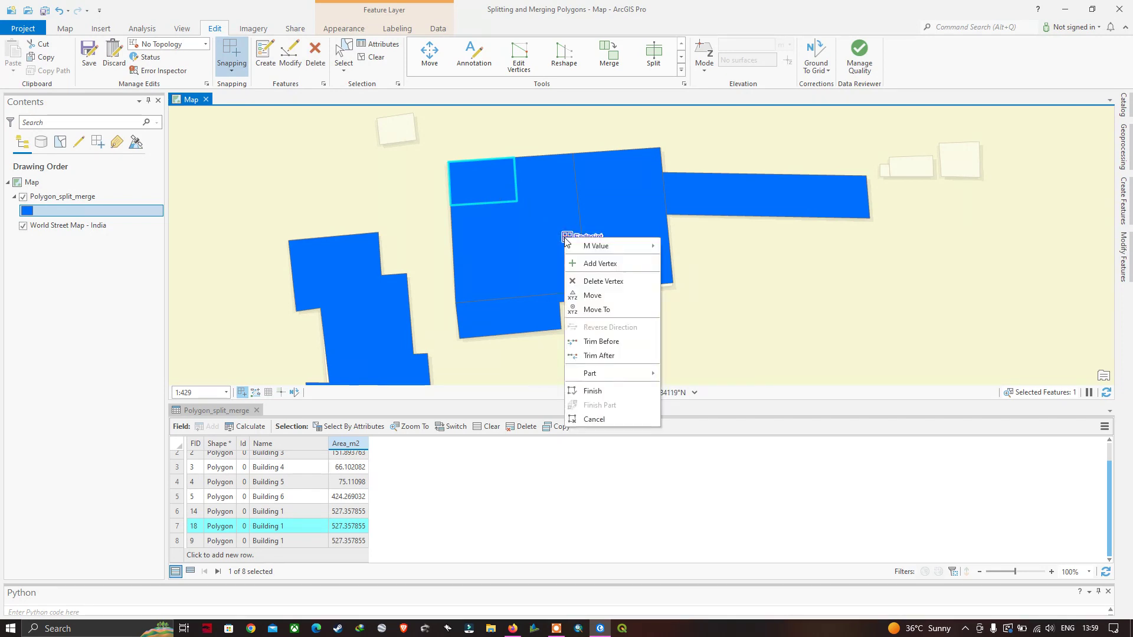
left_click(596, 281)
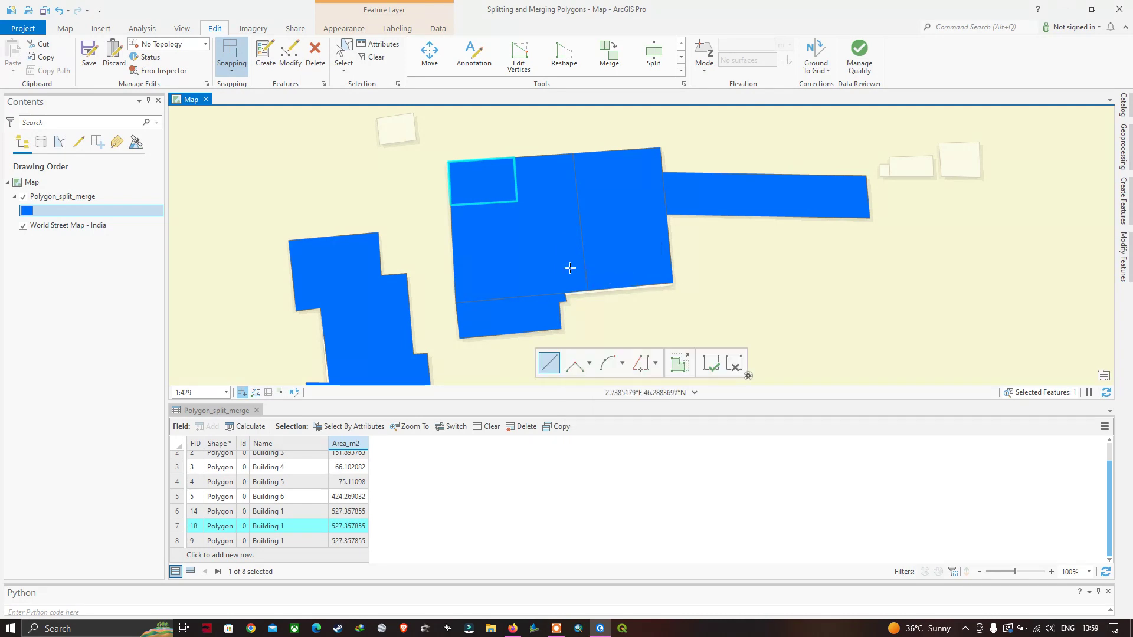
Select each of the three Building 1 parts in turn on the map to match it with its attribute record.
left_click(341, 55)
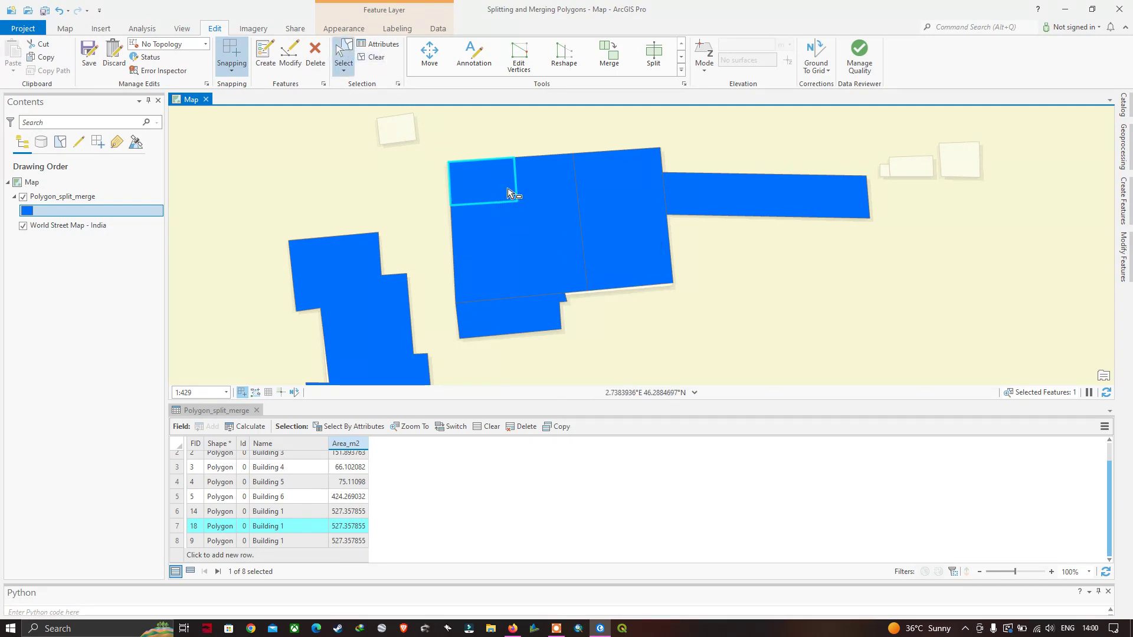
left_click(533, 214)
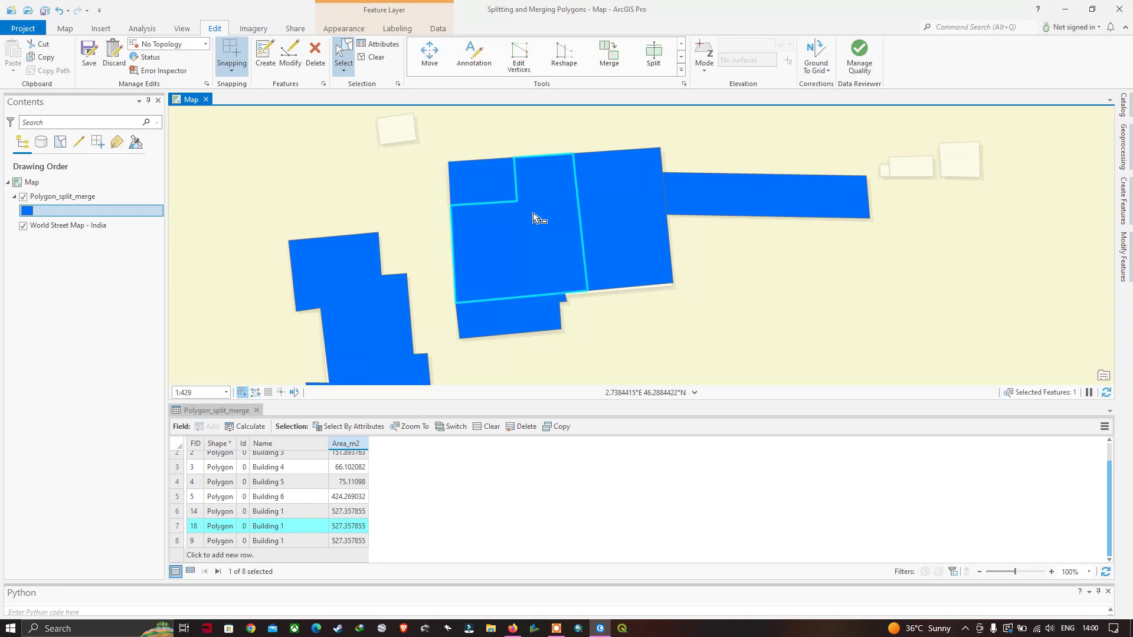
left_click(499, 186)
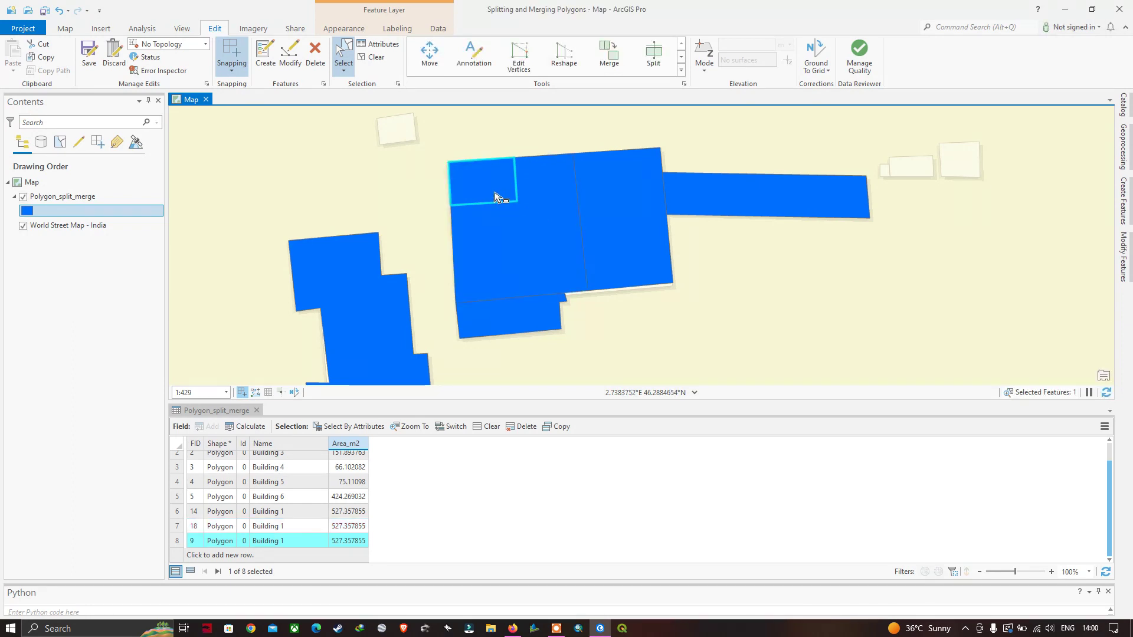
left_click(537, 227)
left_click(618, 218)
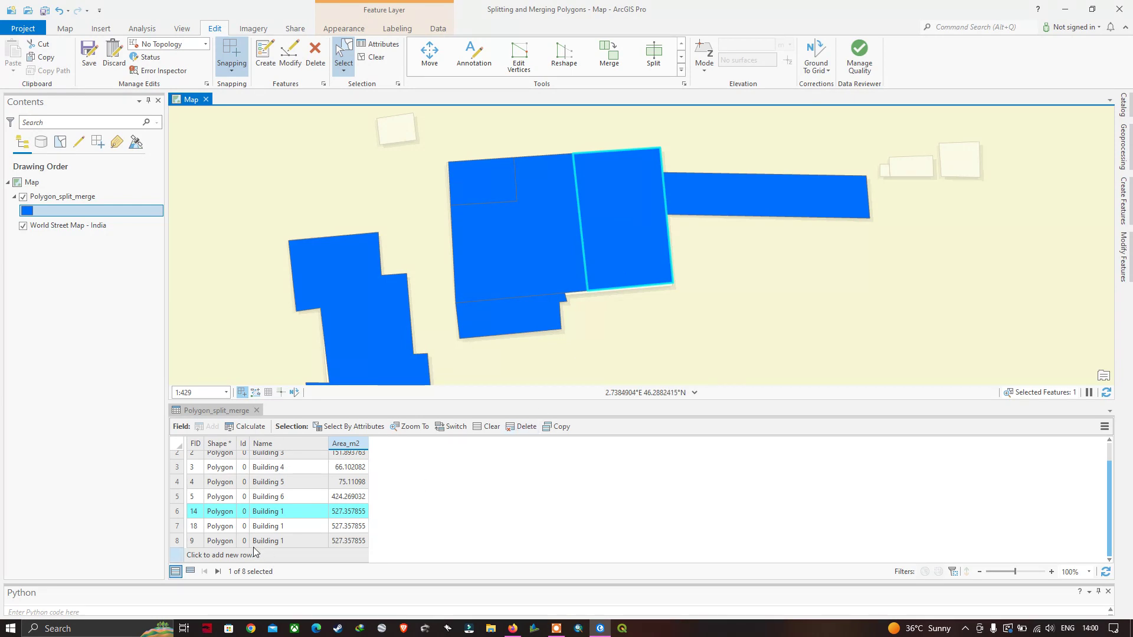
Calculate Area_m2 for the FID 18 record only, as geodesic area in square meters with coordinate system WGS_1984_Web_Mercator_Auxiliary_Sphere.
left_click(183, 529)
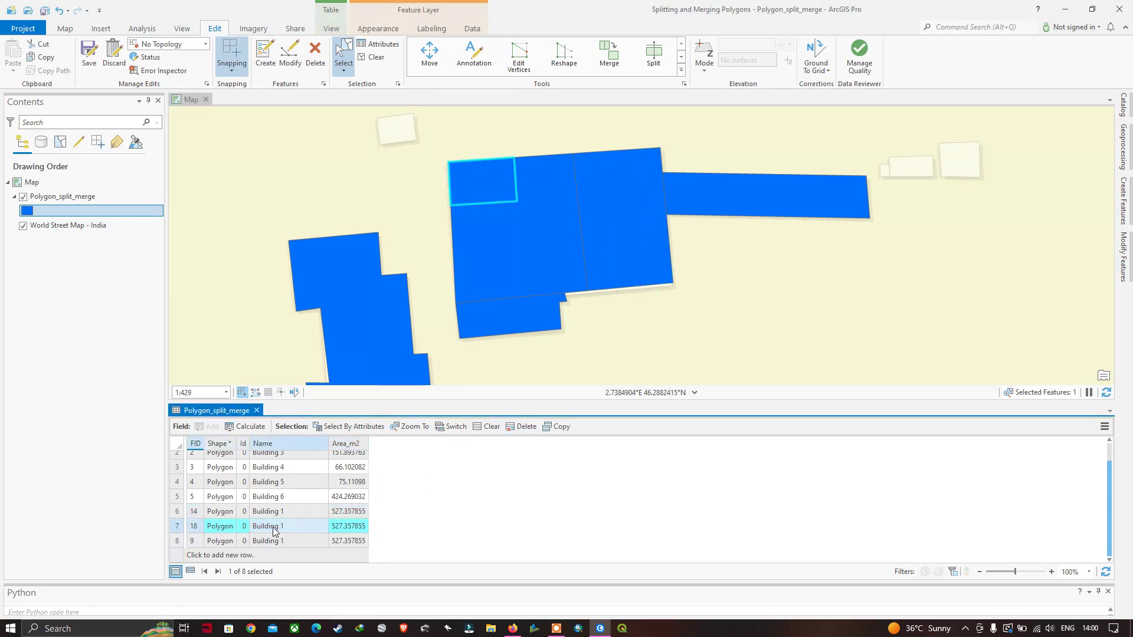
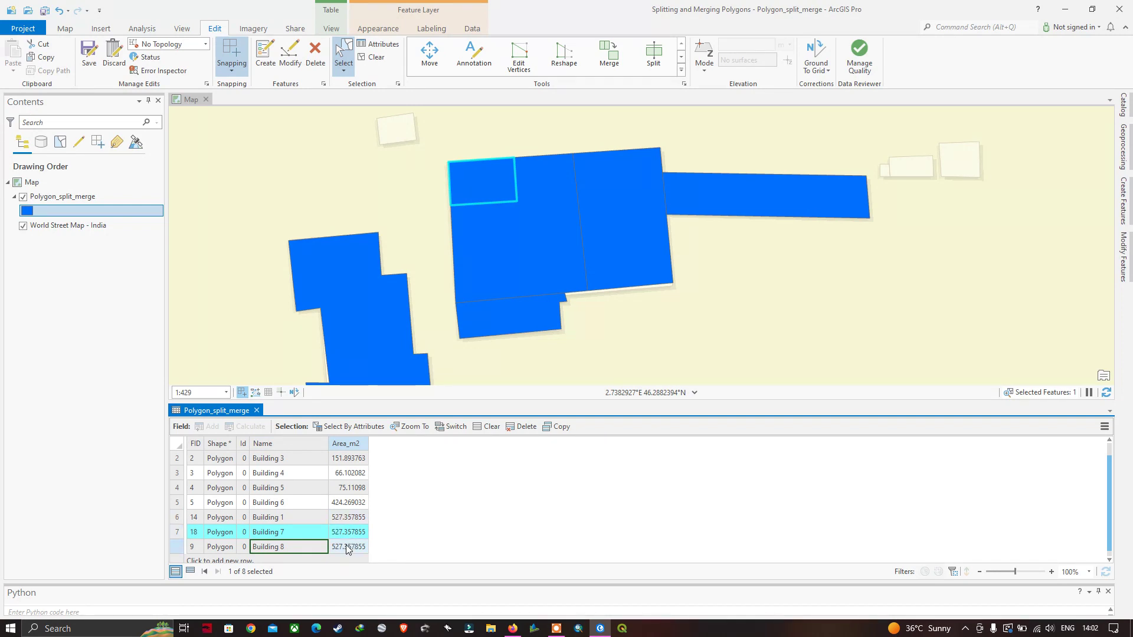
right_click(352, 445)
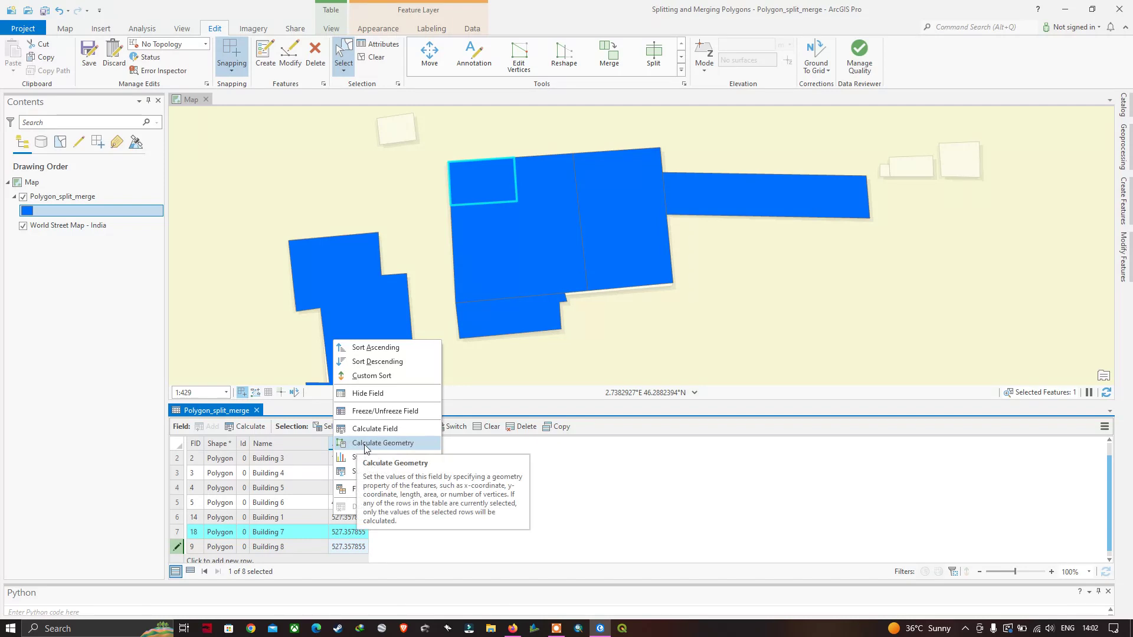
left_click(363, 444)
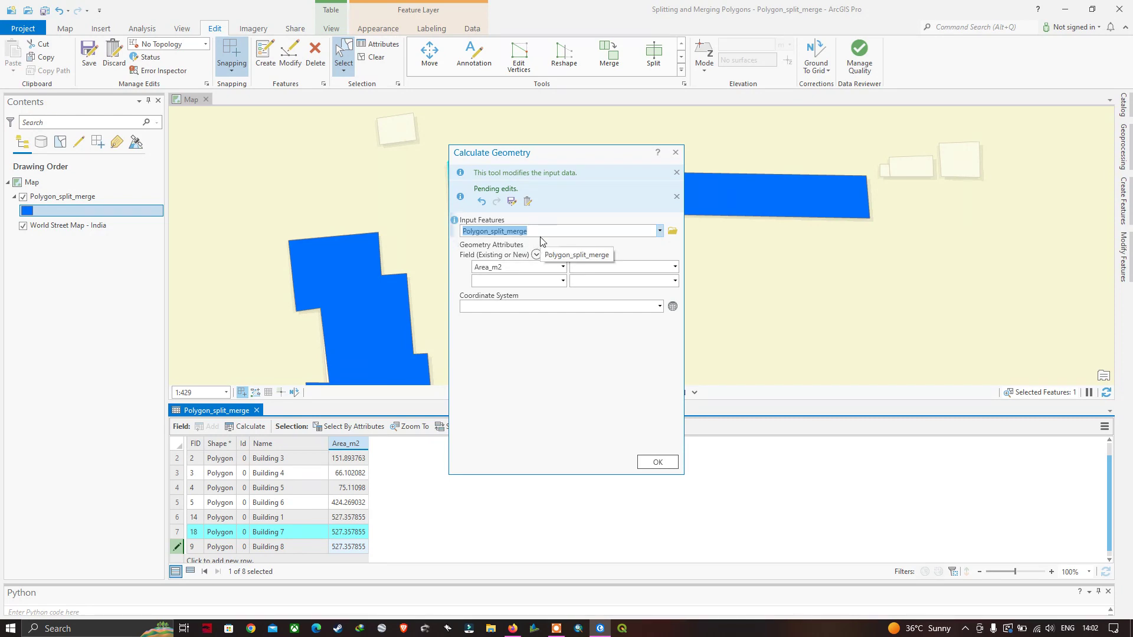
left_click(673, 267)
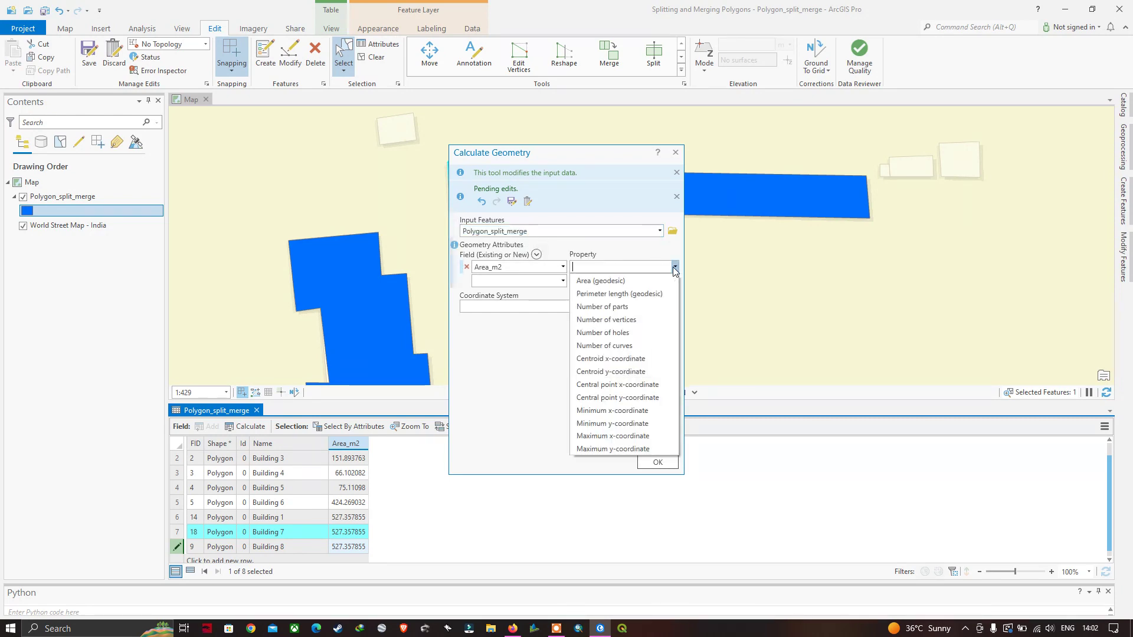
left_click(627, 282)
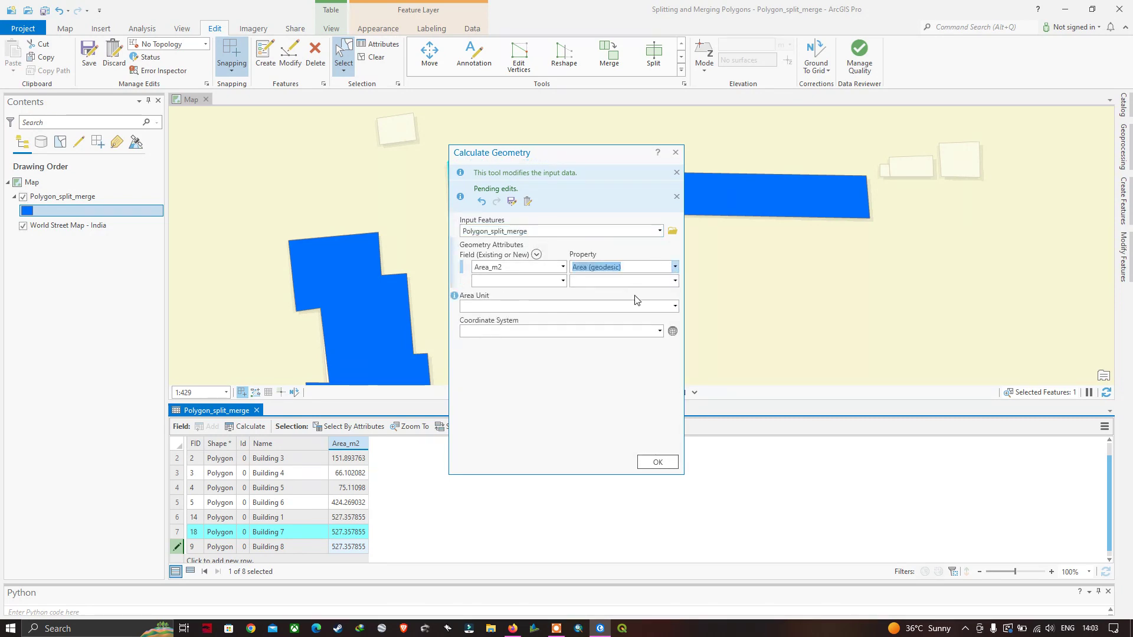
left_click(675, 306)
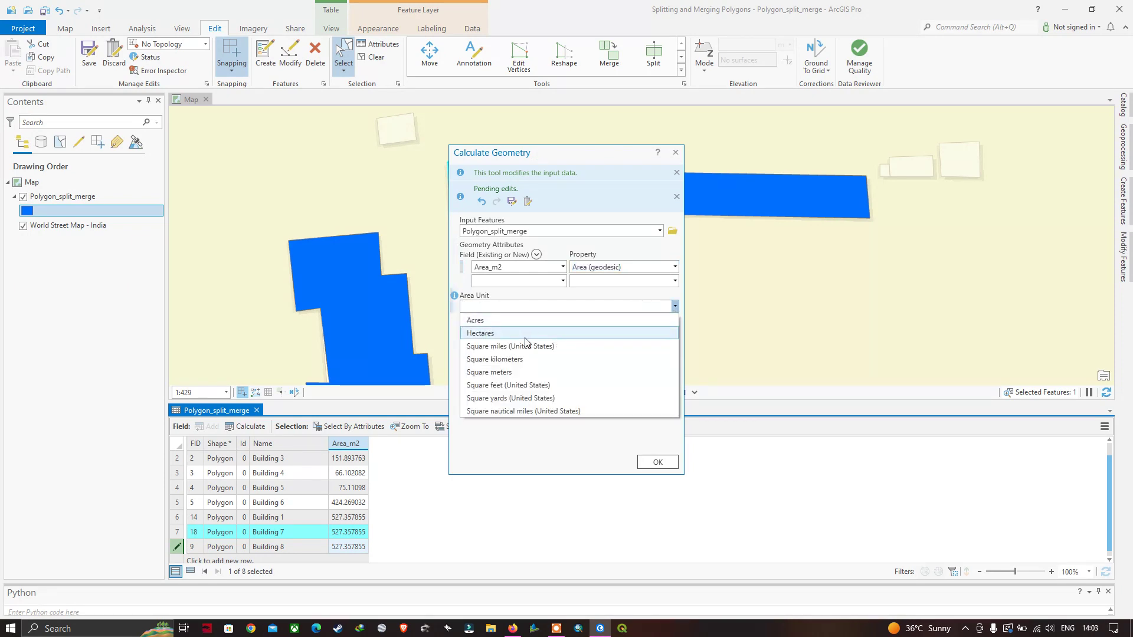
left_click(508, 371)
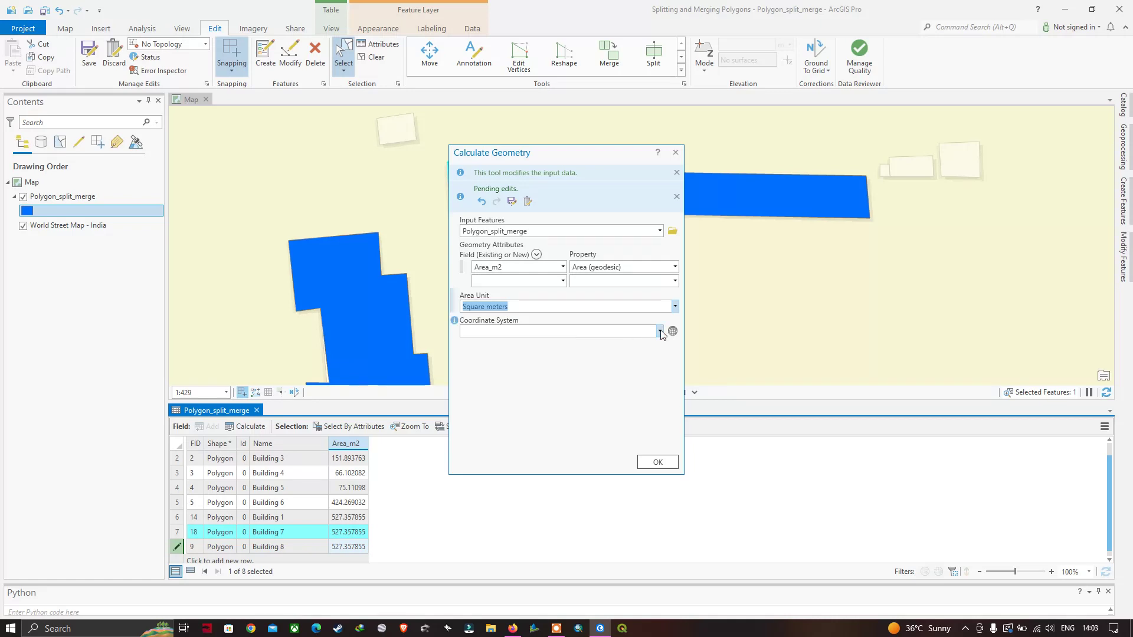
left_click(660, 330)
left_click(509, 346)
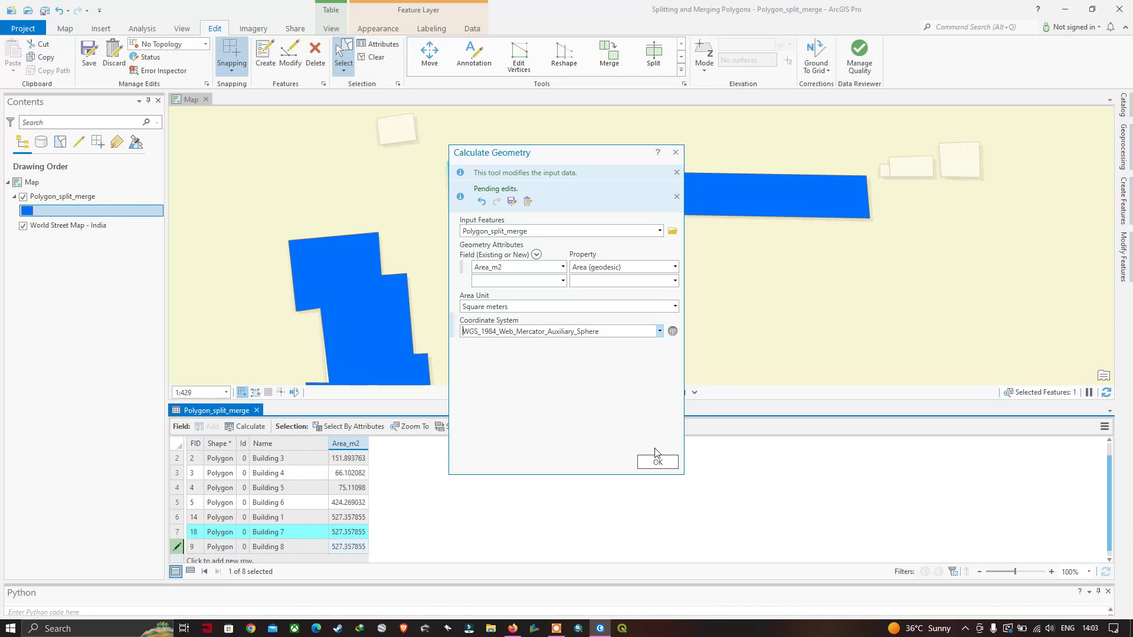
left_click(666, 464)
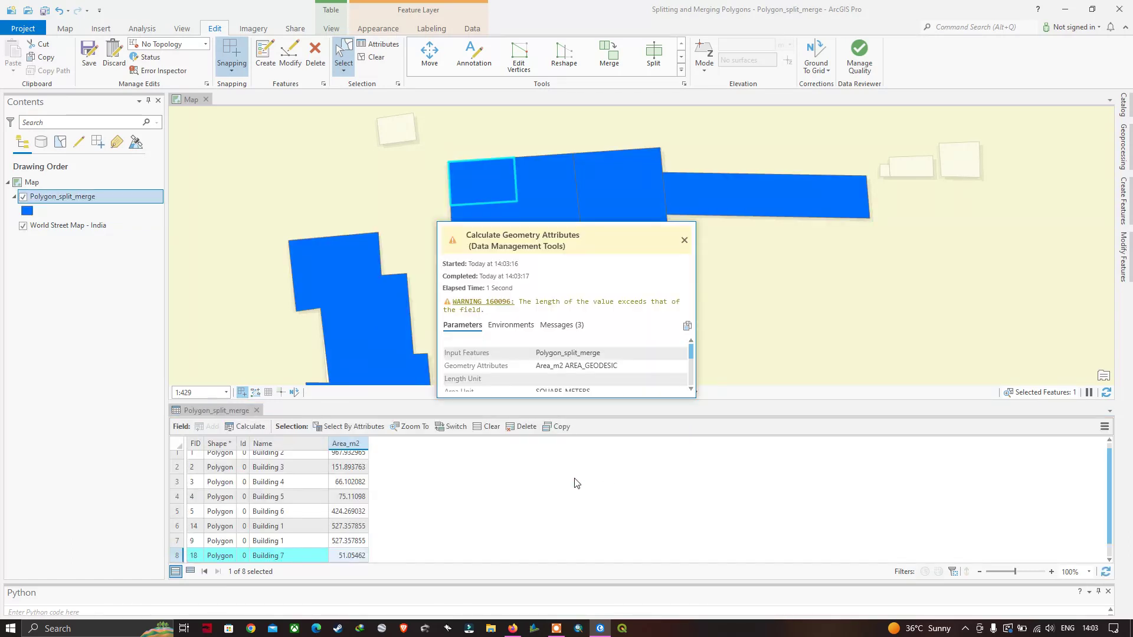
left_click(684, 239)
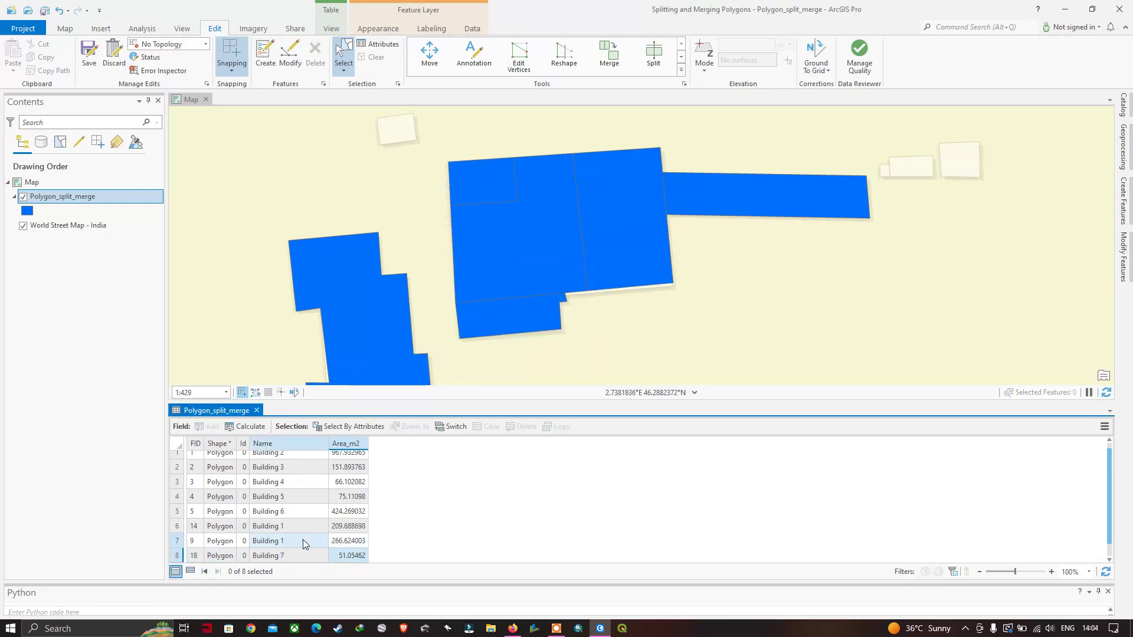
Rename the FID 9 record to Building 8 in the attribute table.
double_click(285, 540)
key("BackSpace")
type("8")
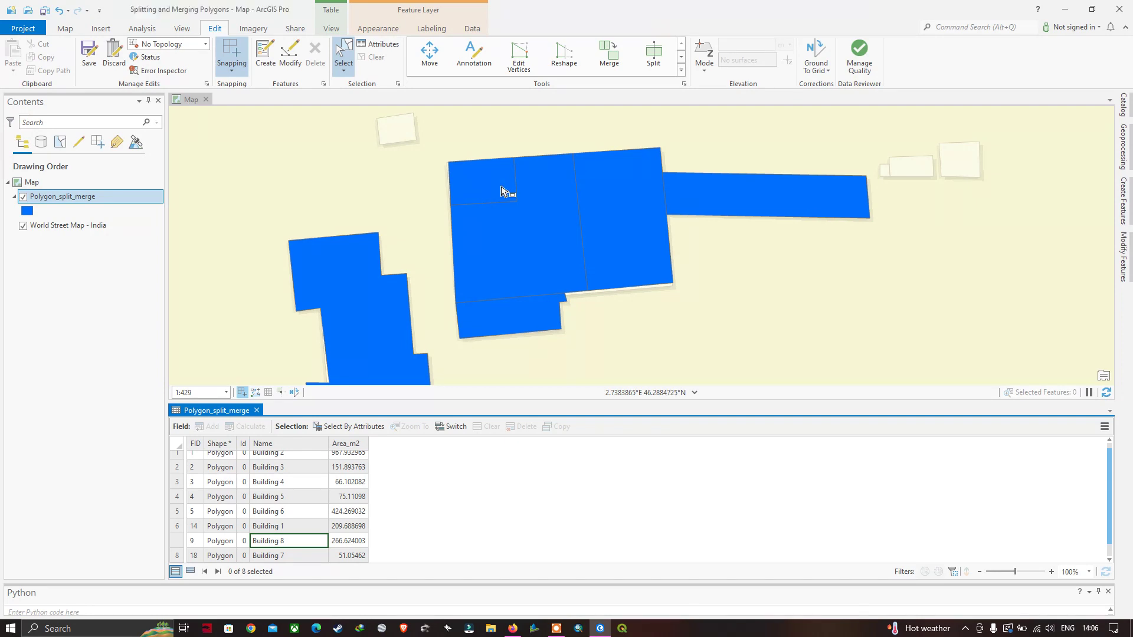
Select the northwest corner piece together with the adjoining western part and load both into the Merge tool.
left_click(505, 188)
left_click(538, 231)
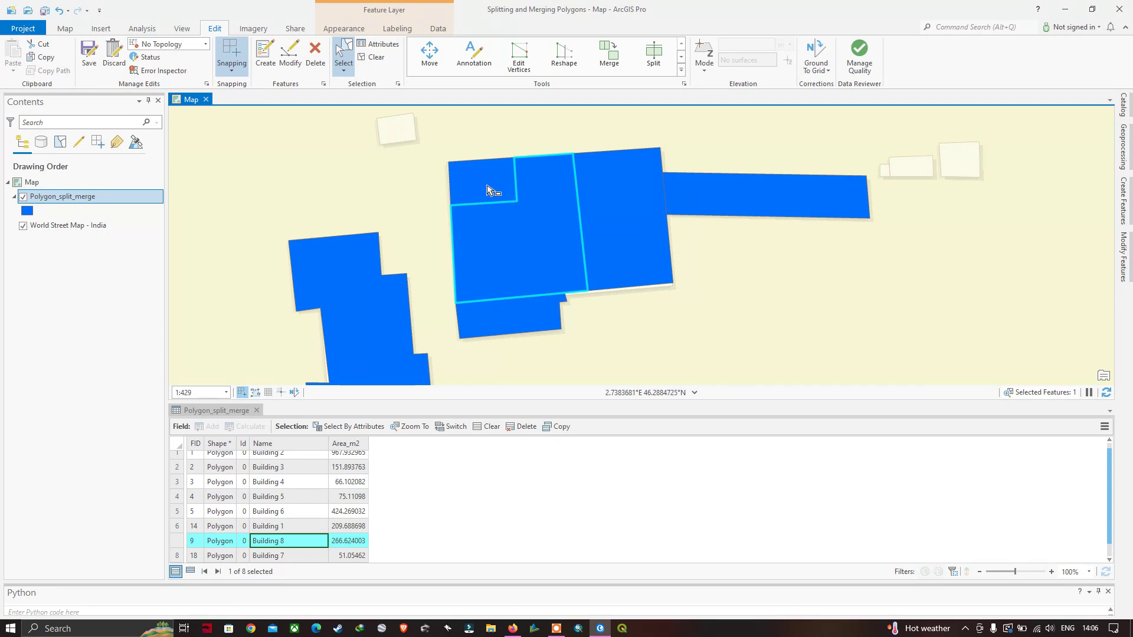
left_click_drag(490, 189, 567, 264)
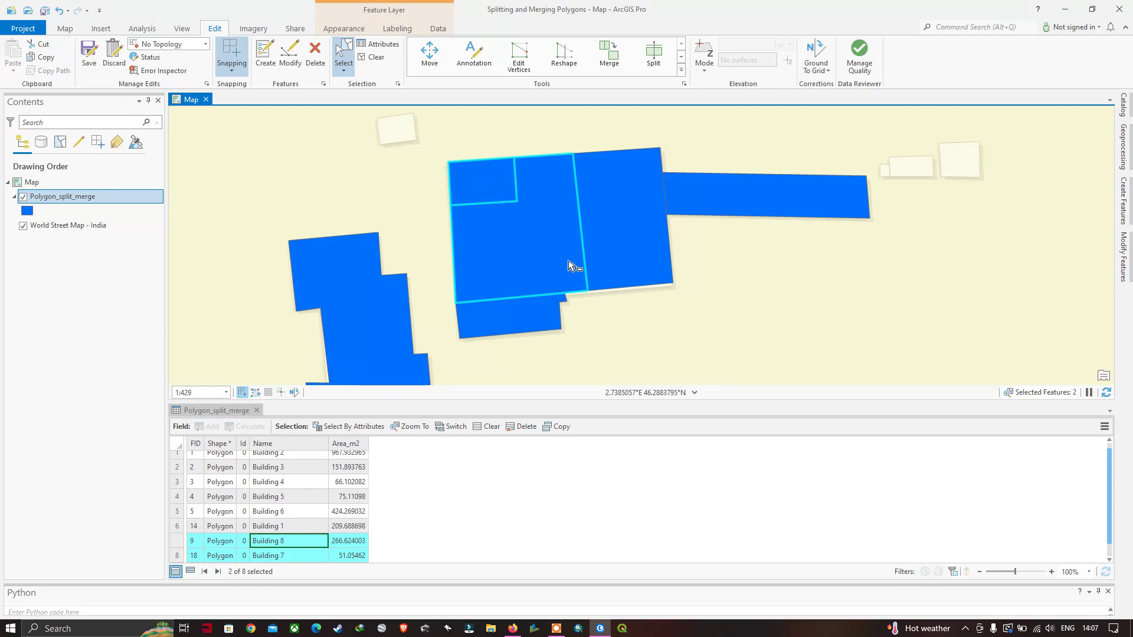
left_click(617, 68)
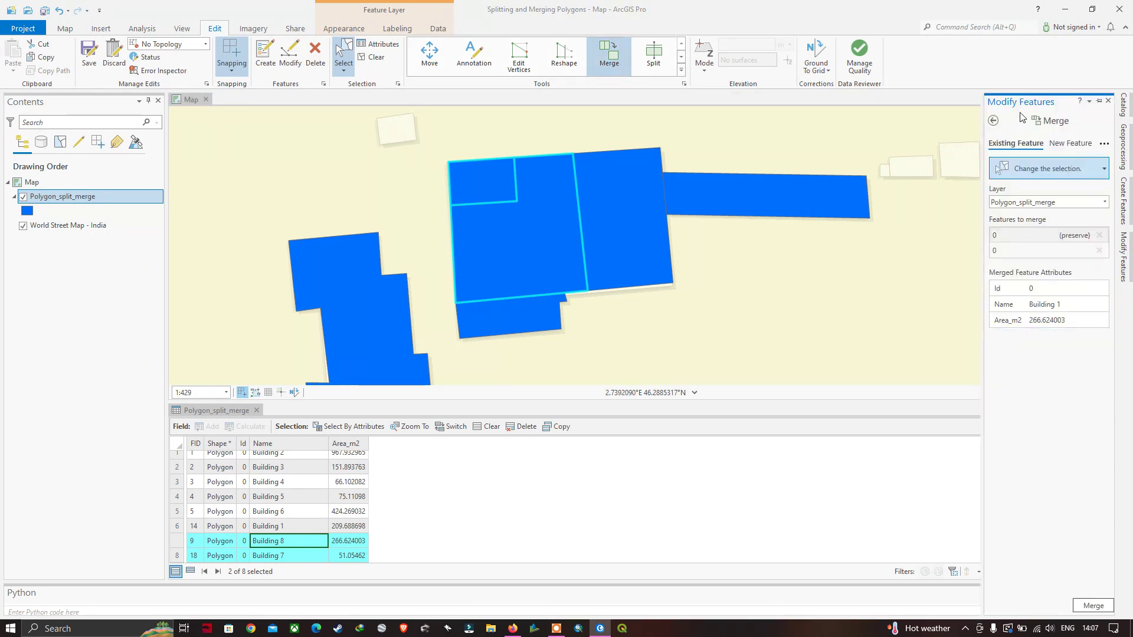
left_click(1124, 260)
Merge the two selected pieces into an existing feature, preserving the larger western part's attributes.
left_click(1033, 235)
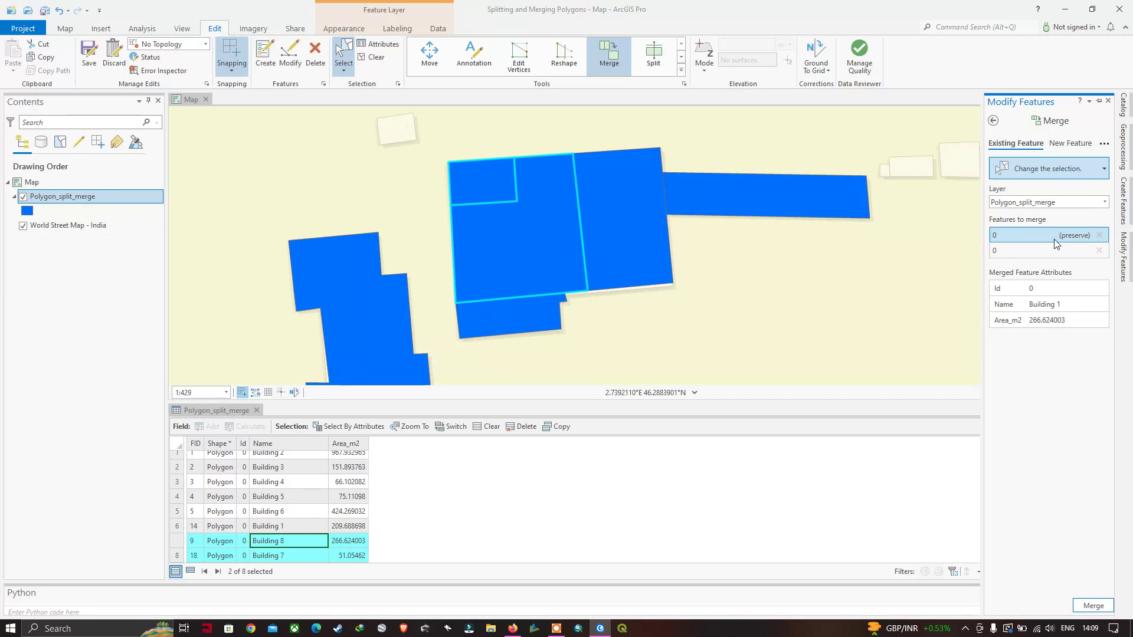
left_click(1053, 243)
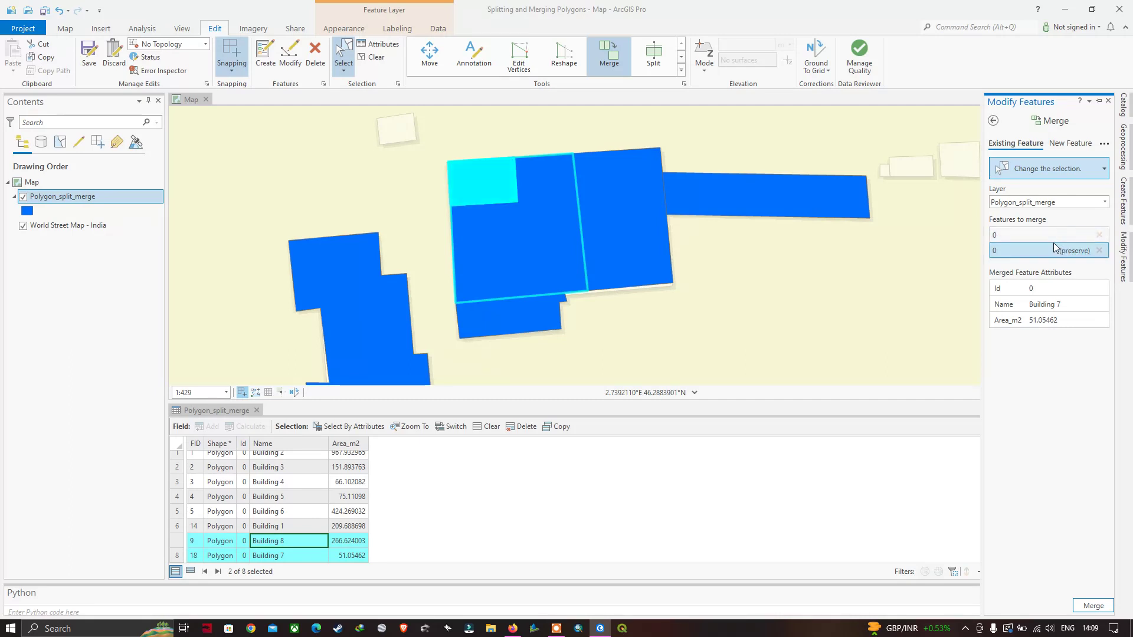
left_click(1049, 232)
left_click(1048, 250)
left_click(1047, 240)
left_click(1050, 249)
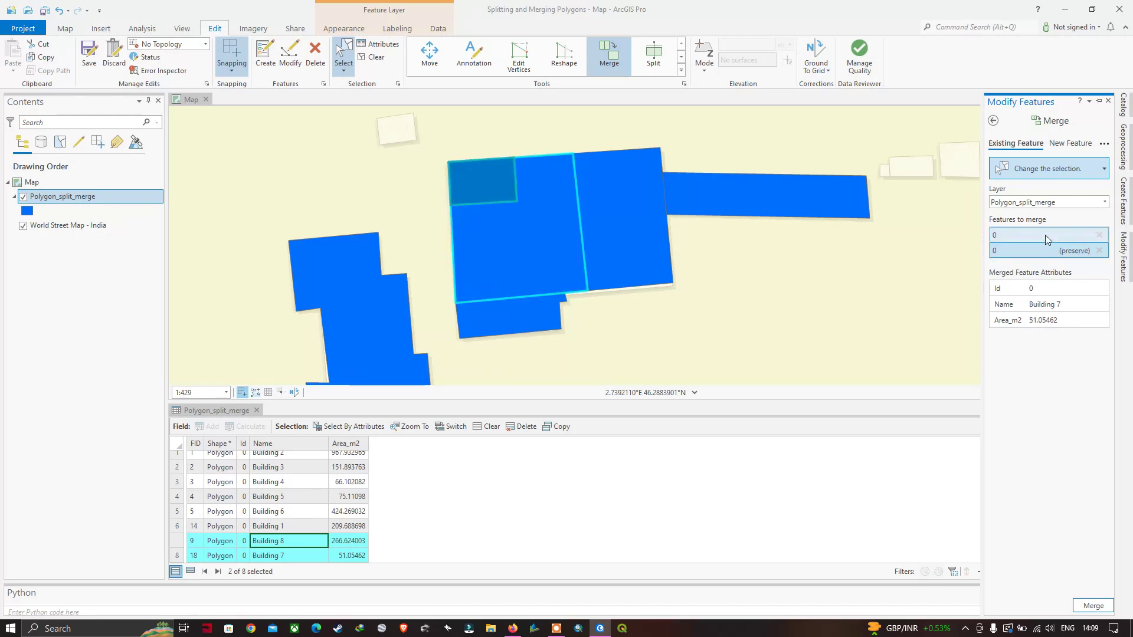
left_click(1045, 235)
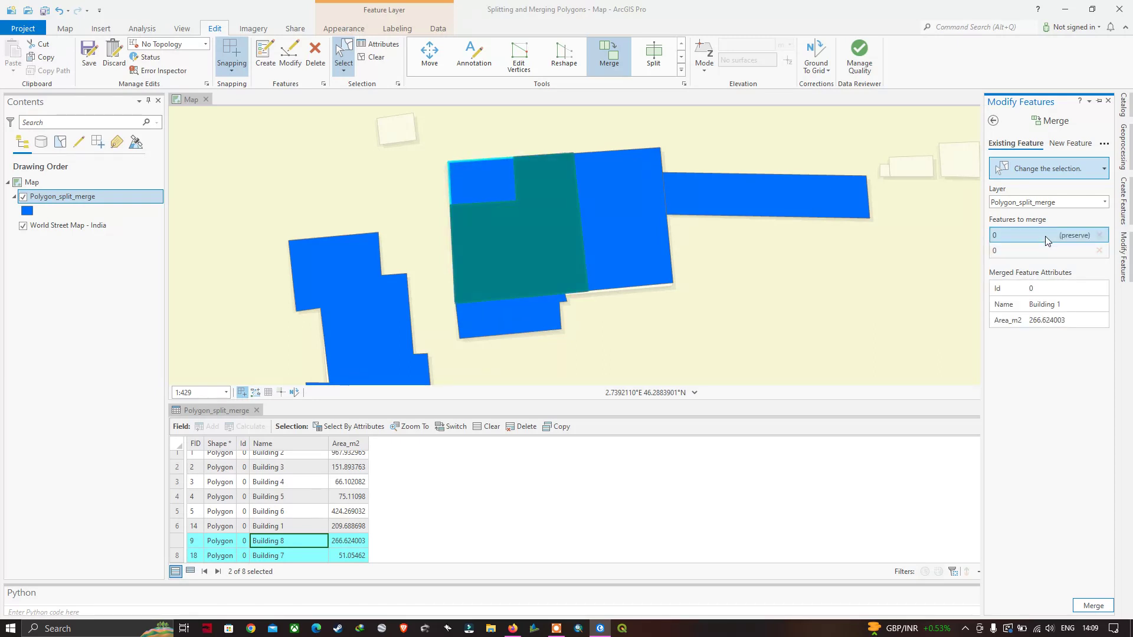
left_click(1101, 607)
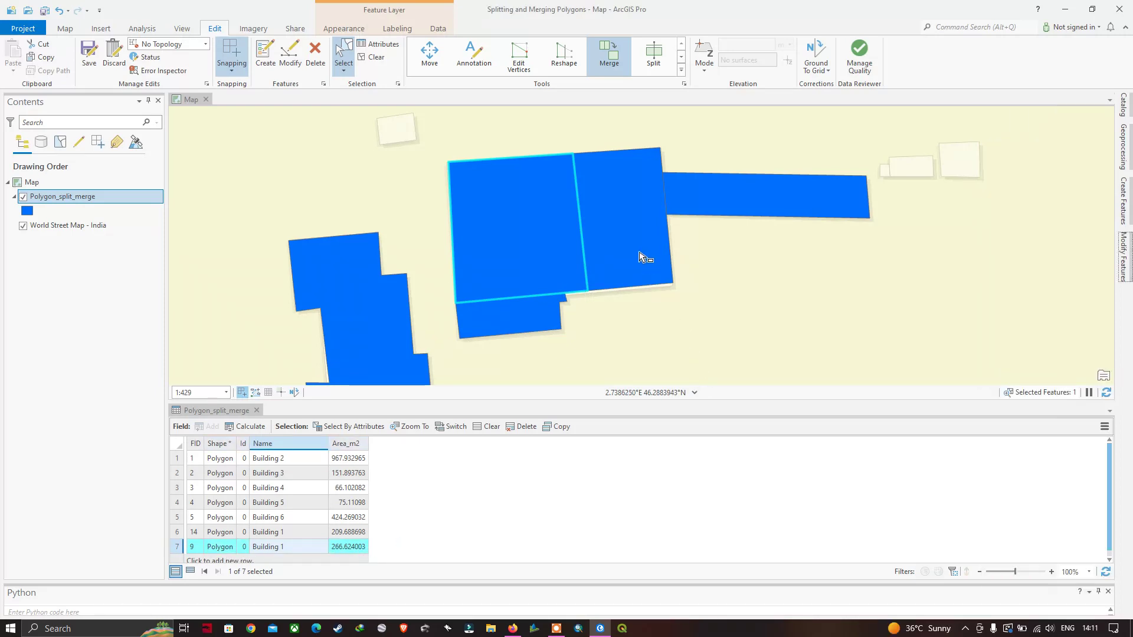
Select both the western and eastern parts of Building 1 and load them into the Merge tool.
left_click(678, 276)
left_click_drag(521, 178, 640, 250)
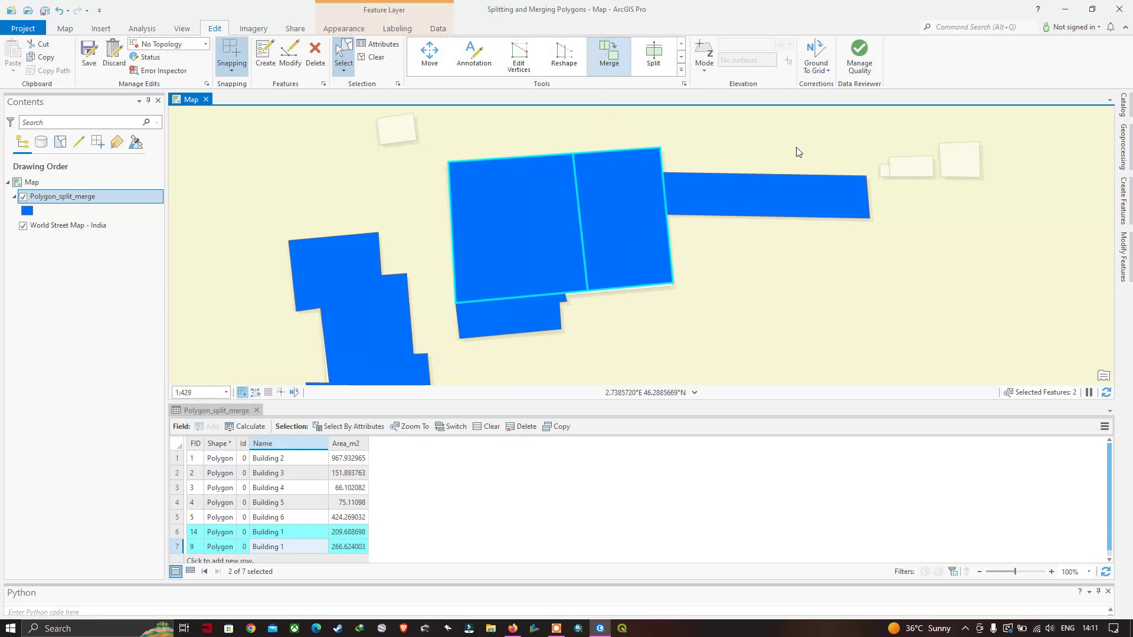
left_click(1124, 258)
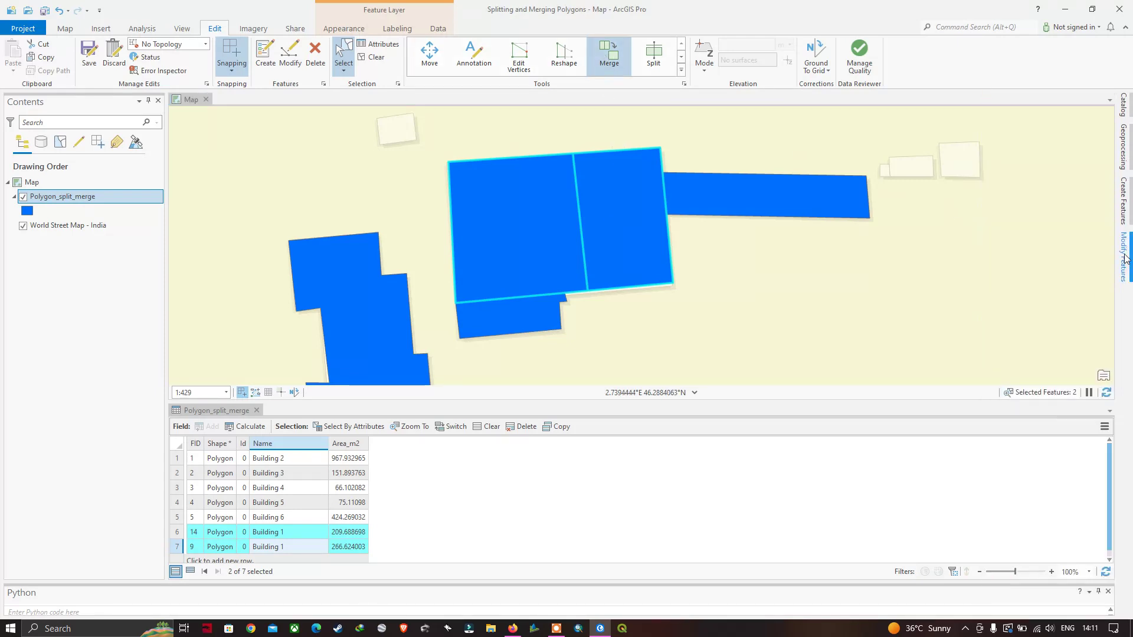
left_click(1122, 268)
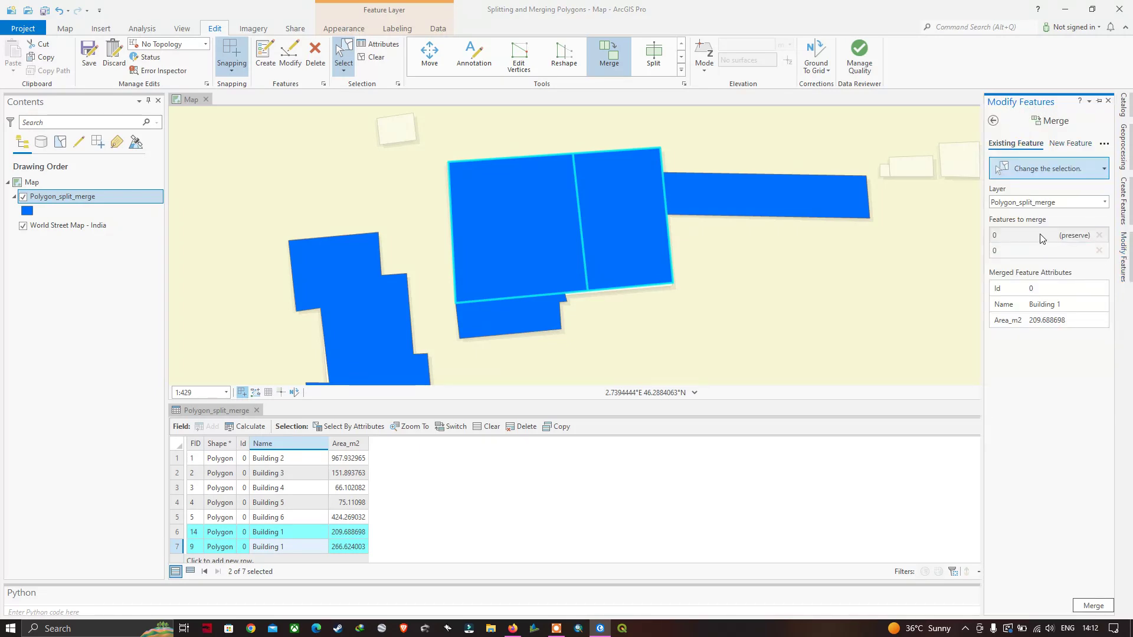
Merge the two Building 1 parts into an existing feature, preserving the attributes of the larger western part.
left_click(1049, 250)
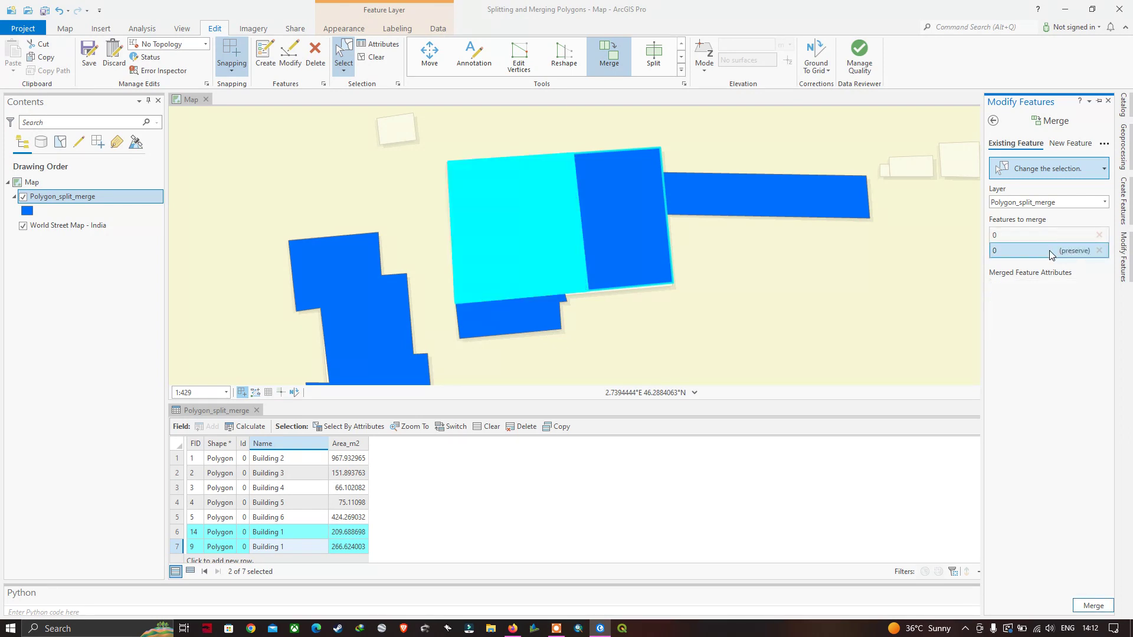
left_click(1048, 236)
left_click(1050, 250)
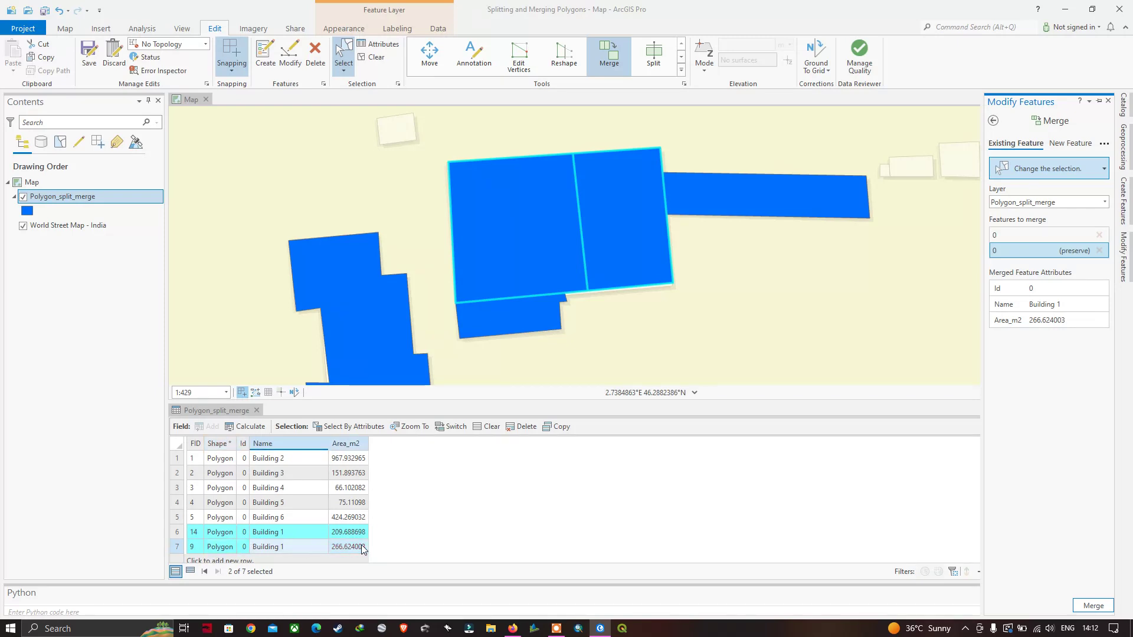
left_click(1025, 235)
left_click(1027, 250)
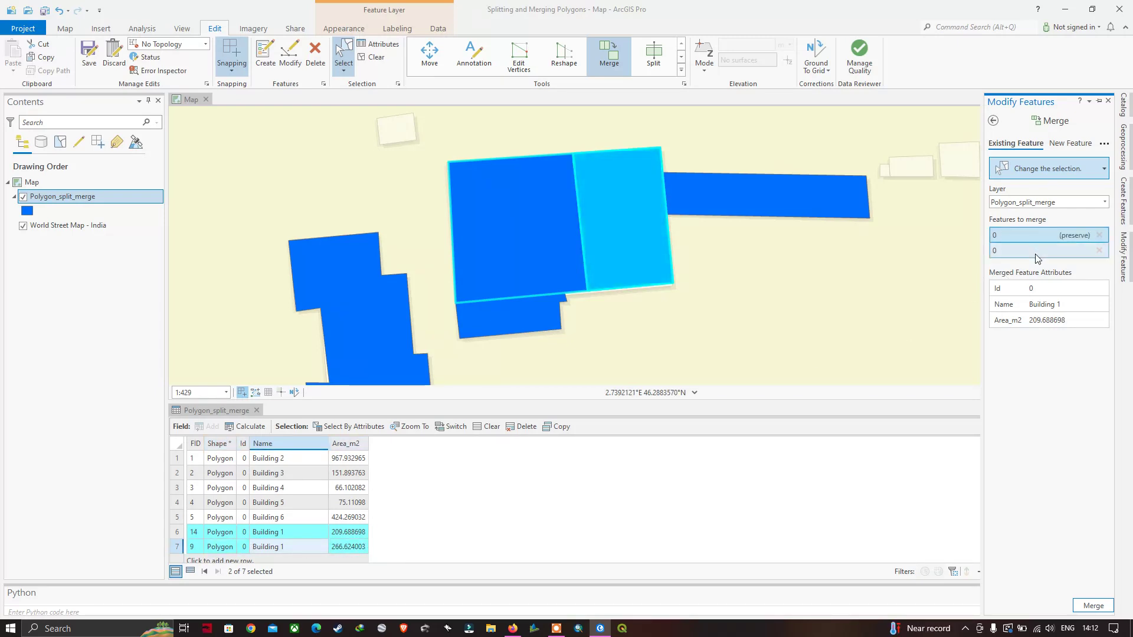
left_click(1093, 606)
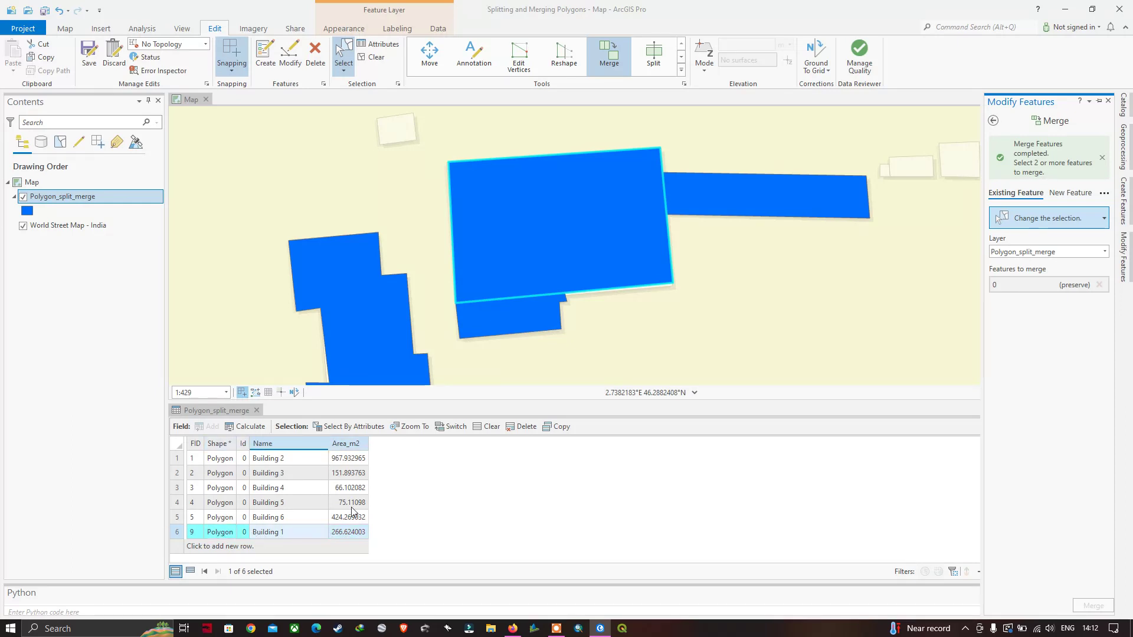
Recalculate Area_m2 for the merged Building 1 record as geodesic area in square meters, with coordinate system WGS_1984_Web_Mercator_Auxiliary_Sphere.
left_click(354, 448)
right_click(356, 447)
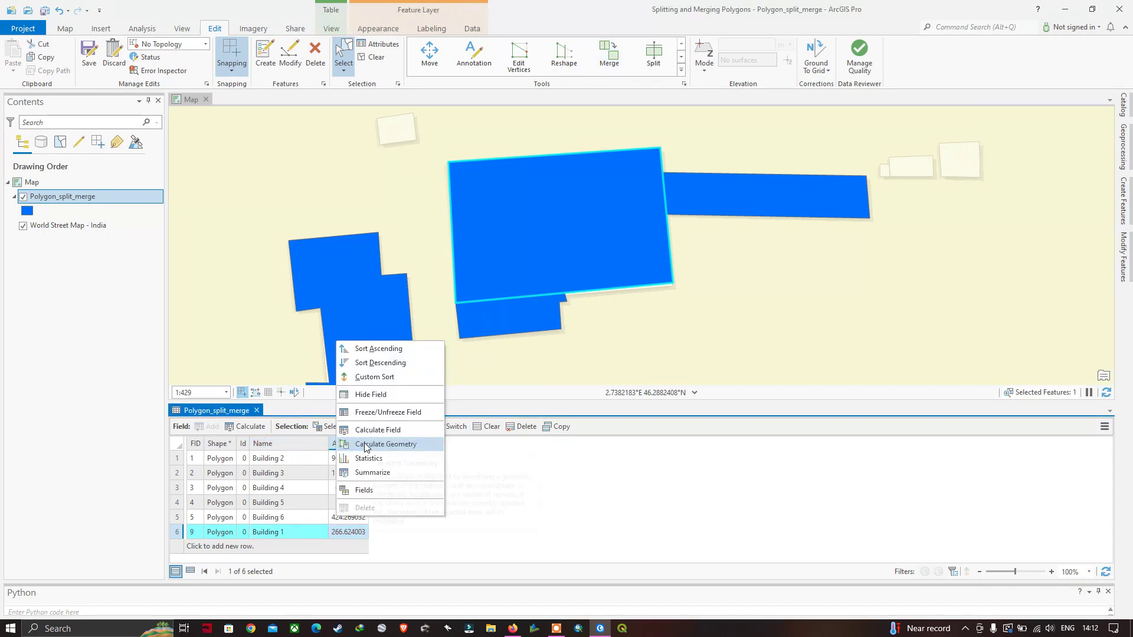
left_click(370, 446)
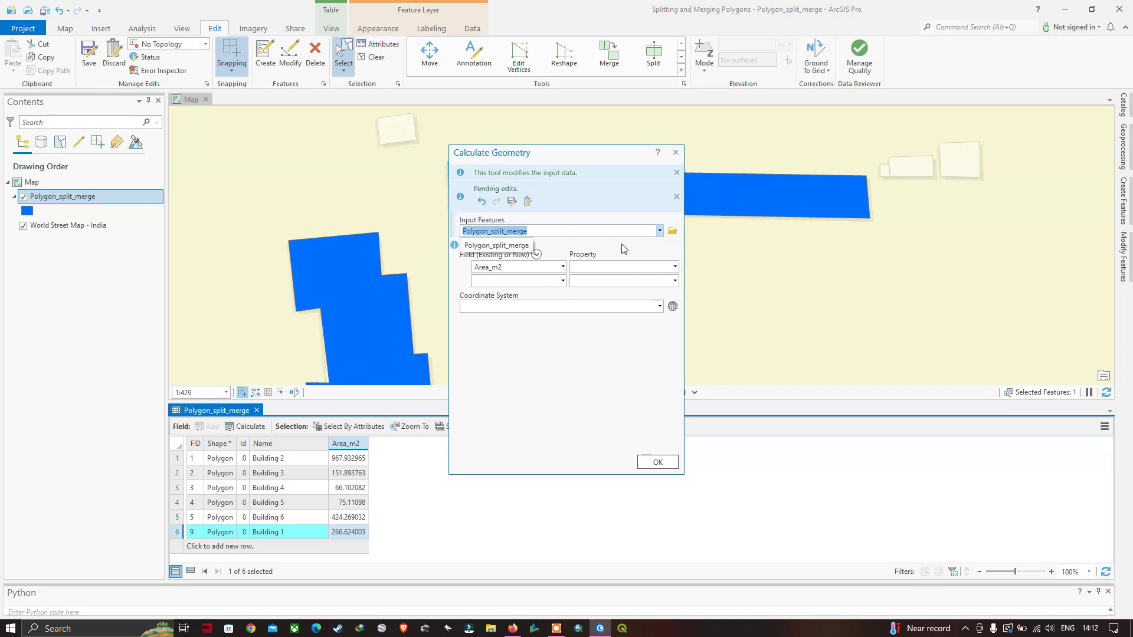
left_click(648, 268)
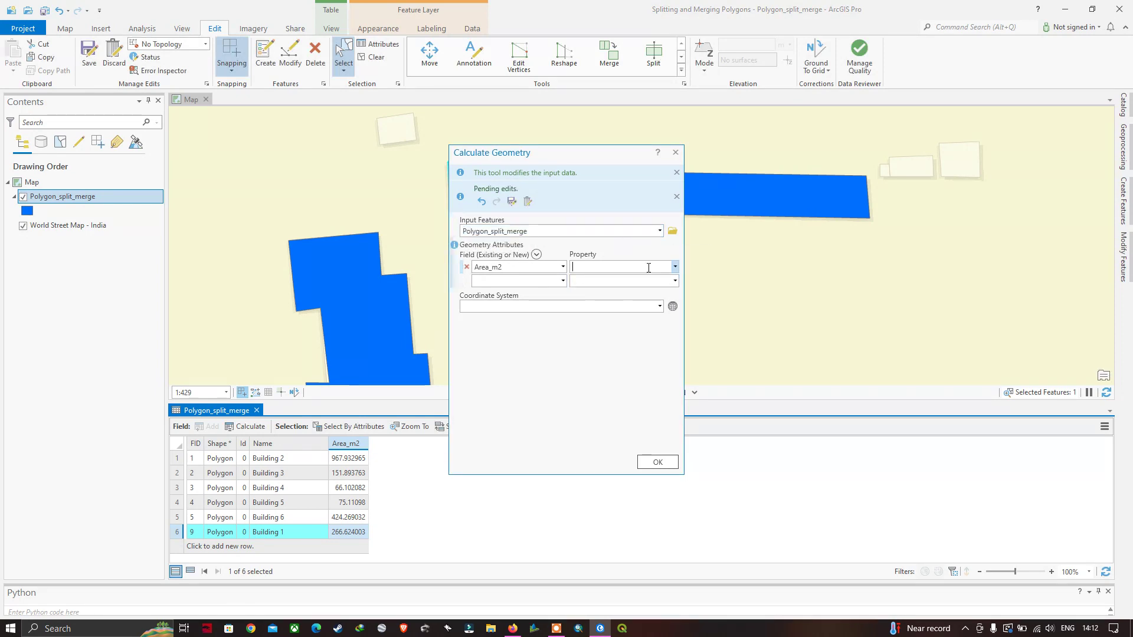
left_click(674, 267)
left_click(632, 288)
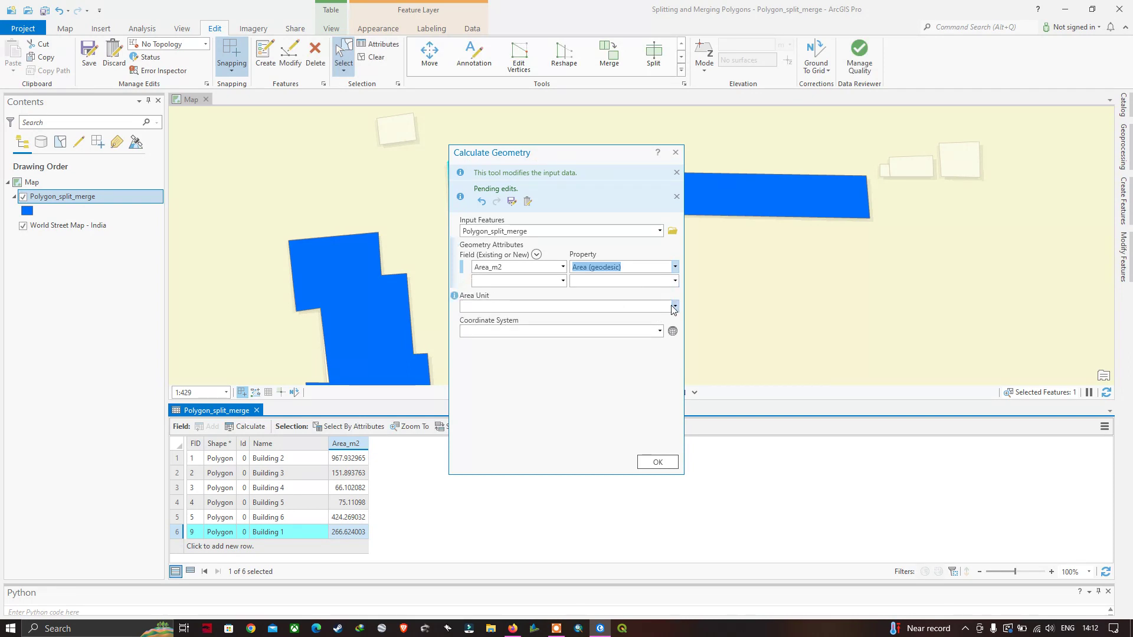
left_click(666, 306)
left_click(675, 306)
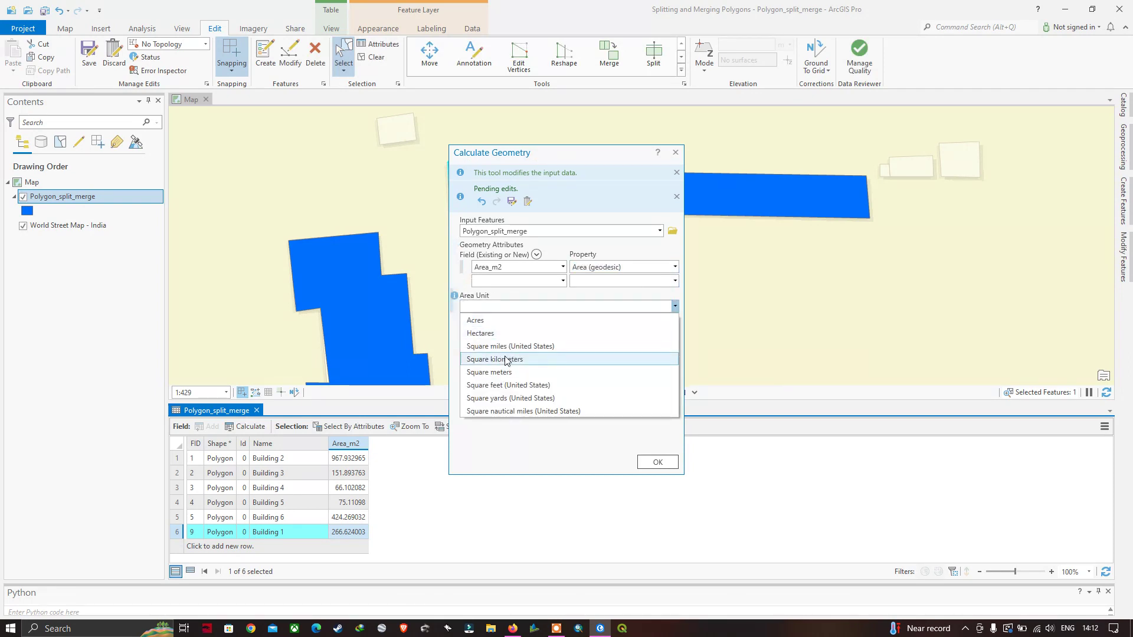
left_click(490, 372)
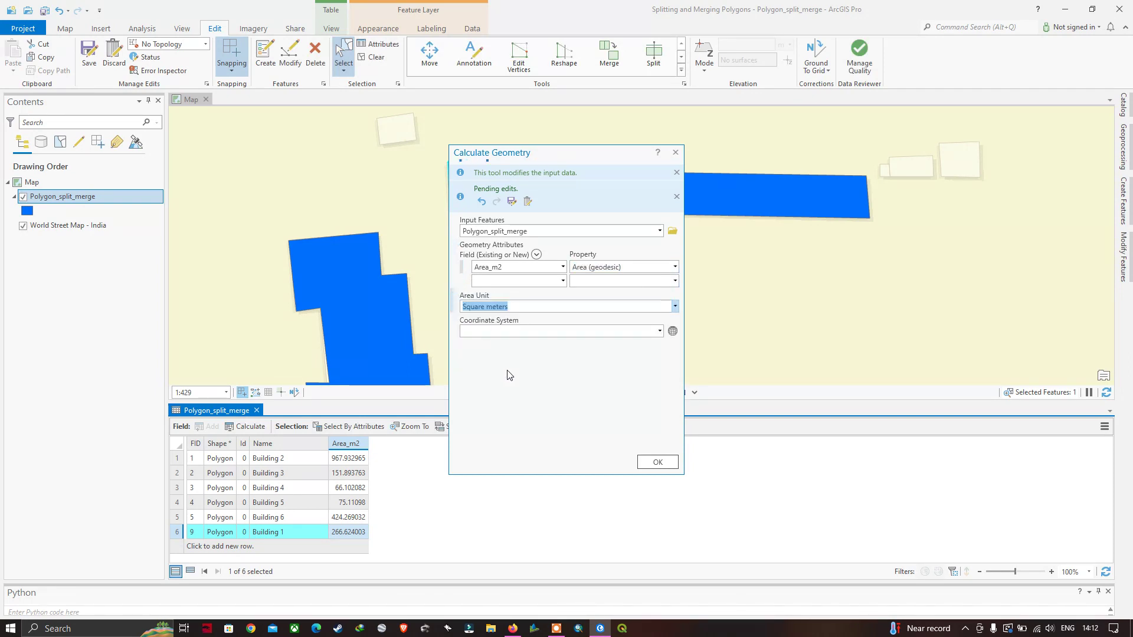
left_click(660, 331)
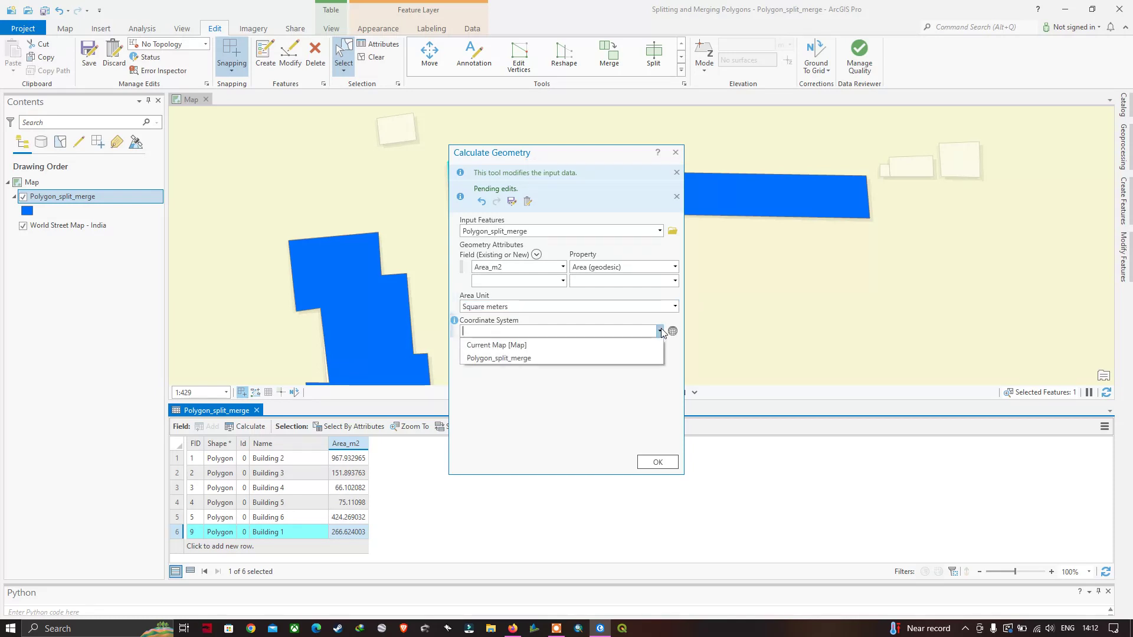
left_click(524, 351)
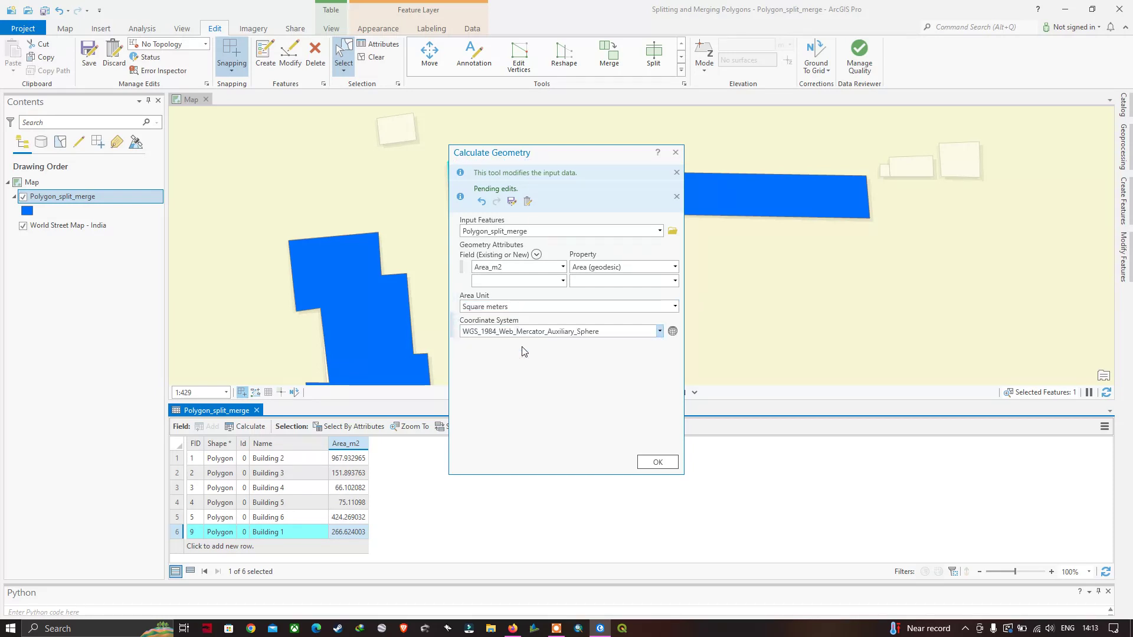
left_click(664, 465)
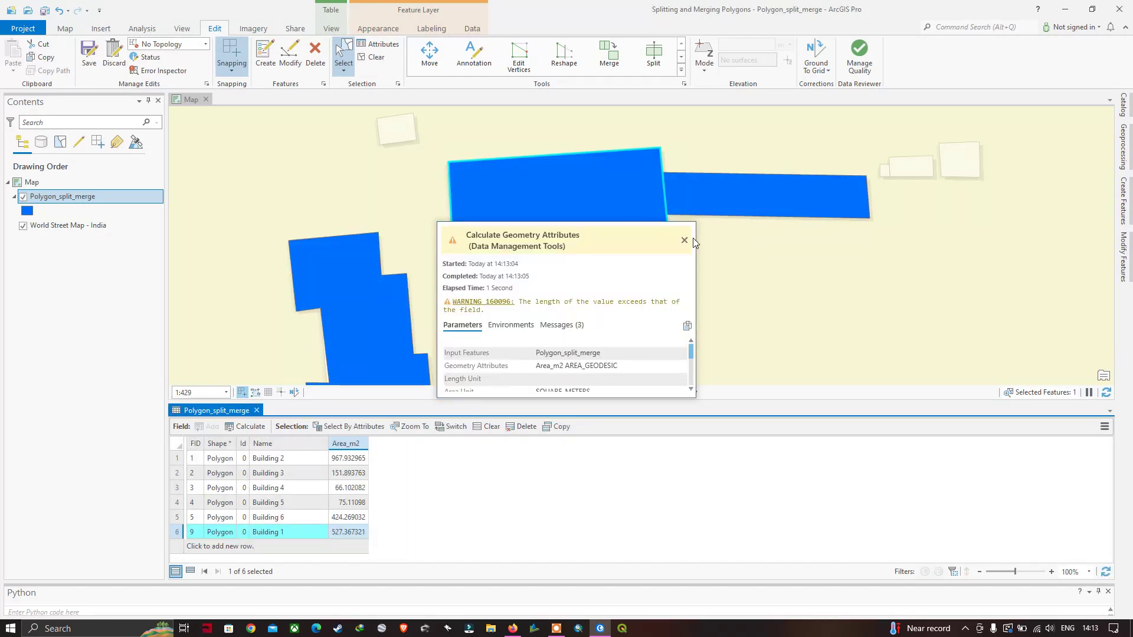
left_click(689, 240)
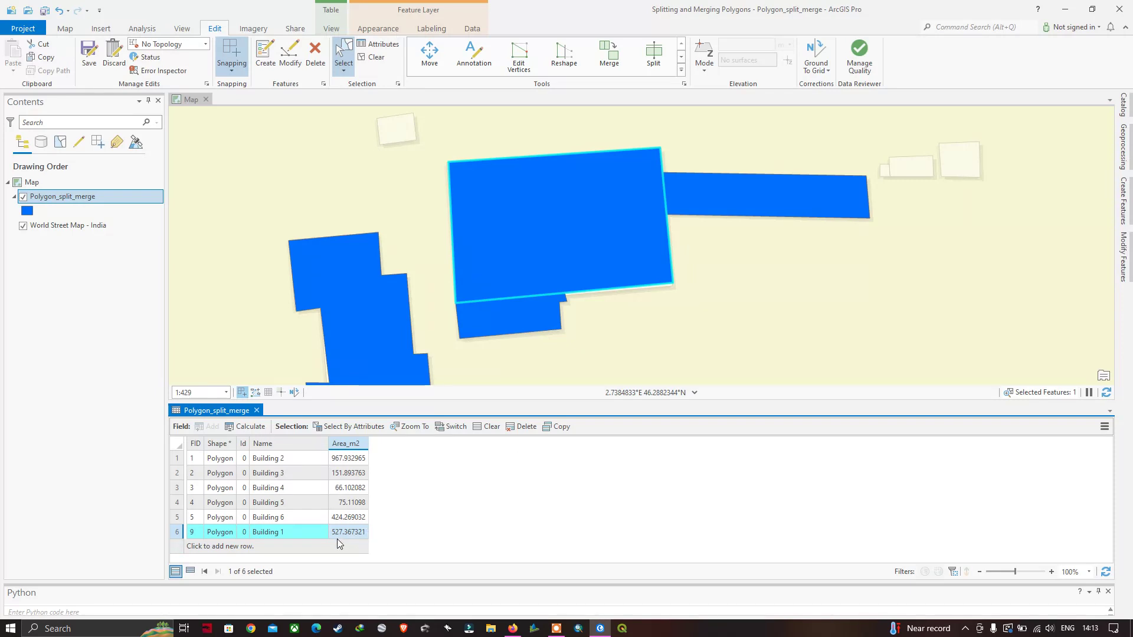